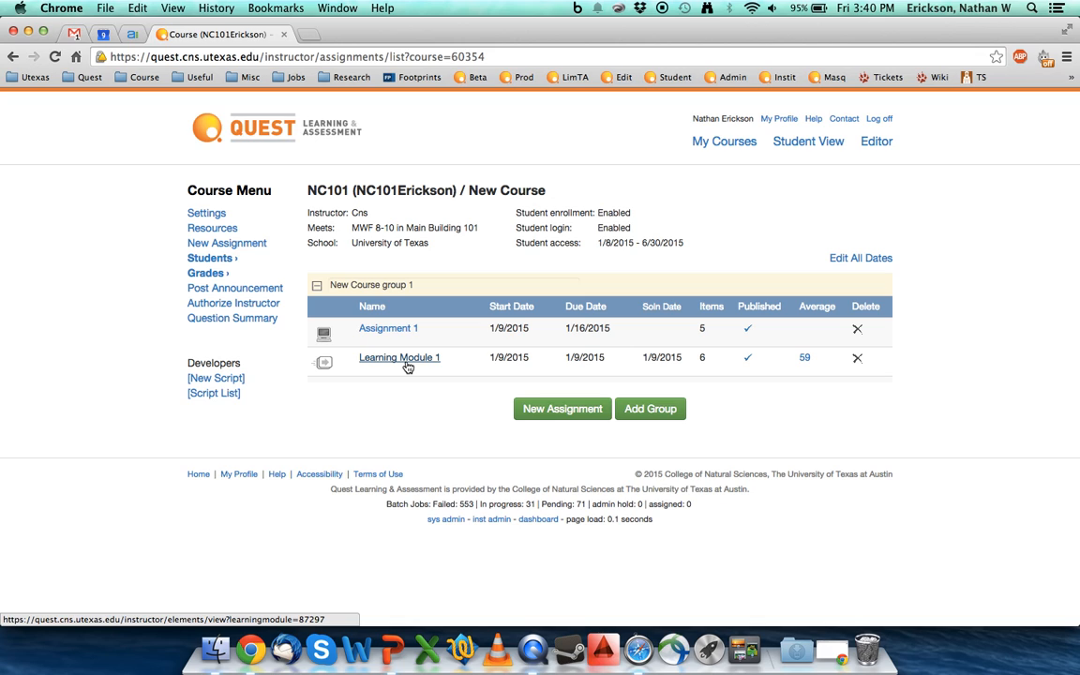
- Open Learning Module 1 in the NC101 course and go to its student answer key page
click(403, 359)
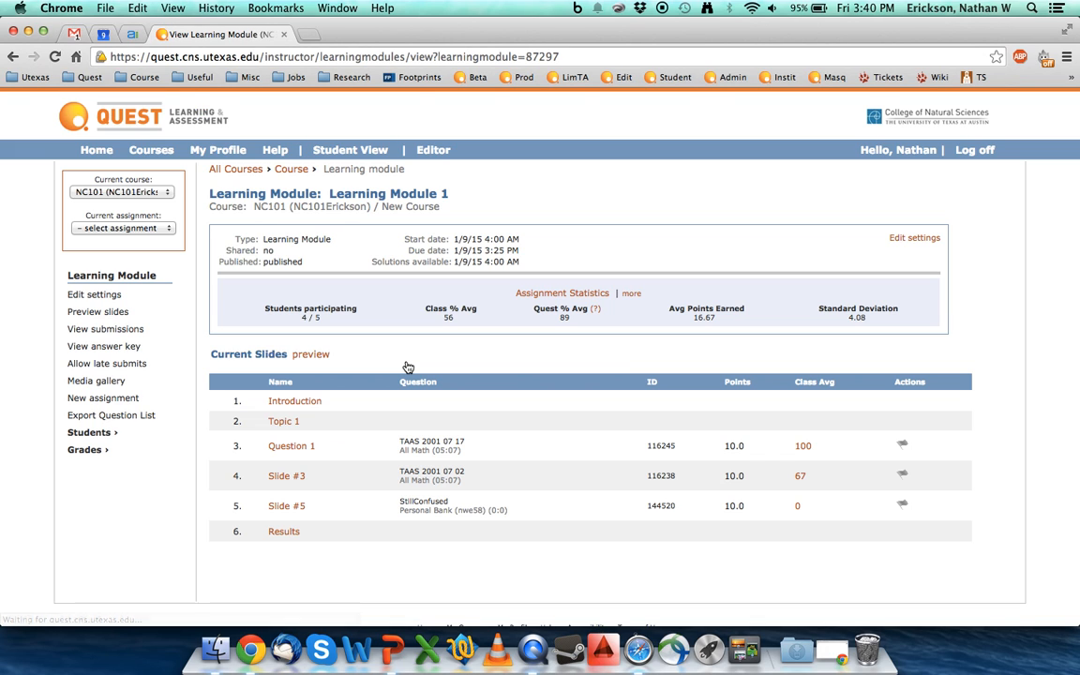
scroll(468, 394, down, 1)
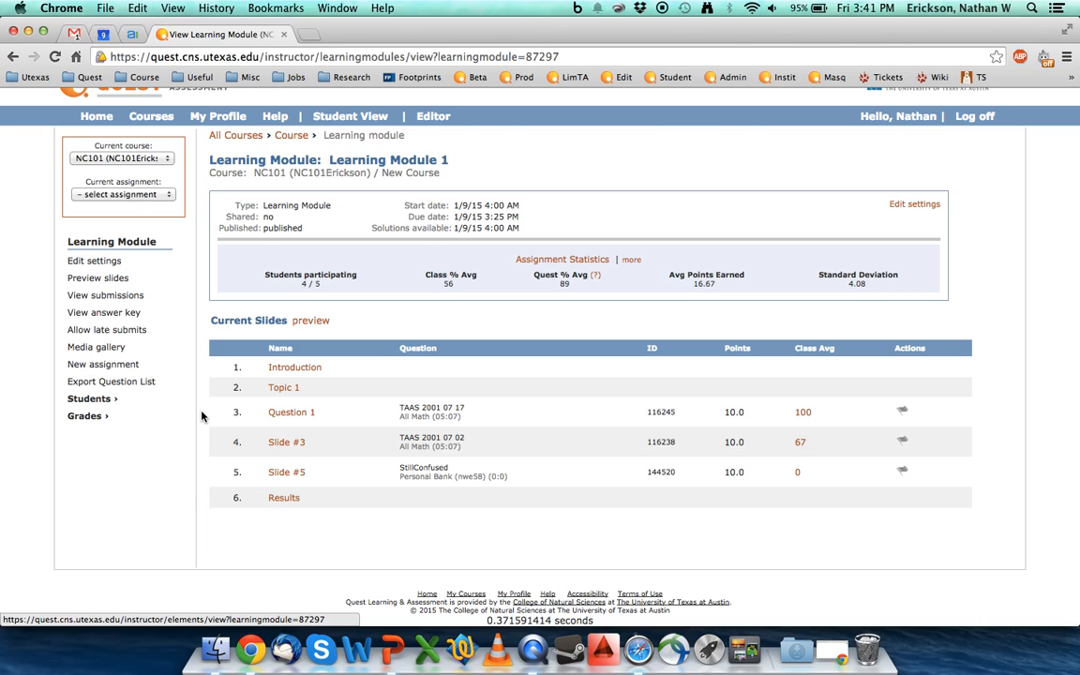
click(118, 318)
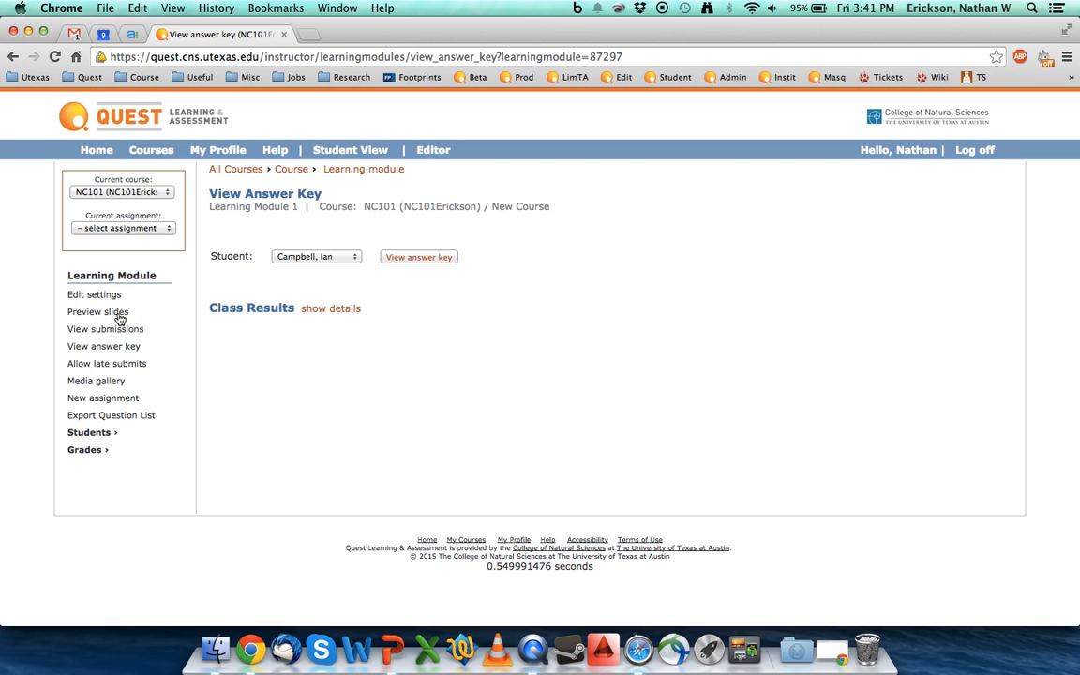
- Open the first listed student's answer key for Learning Module 1 and look through its questions
click(318, 257)
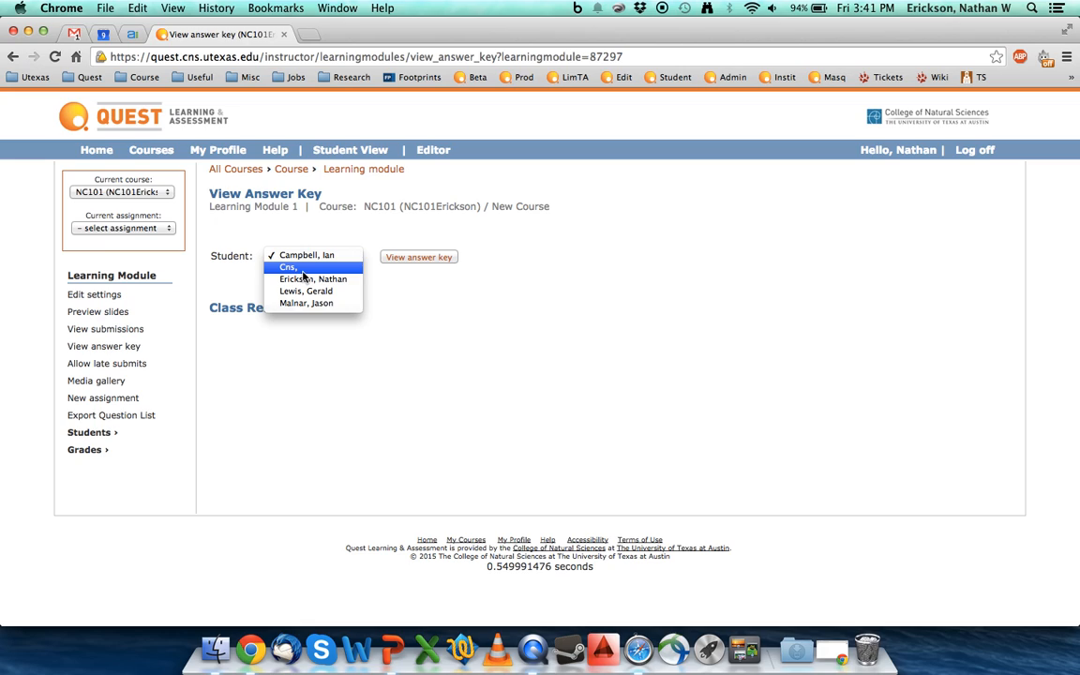
click(446, 309)
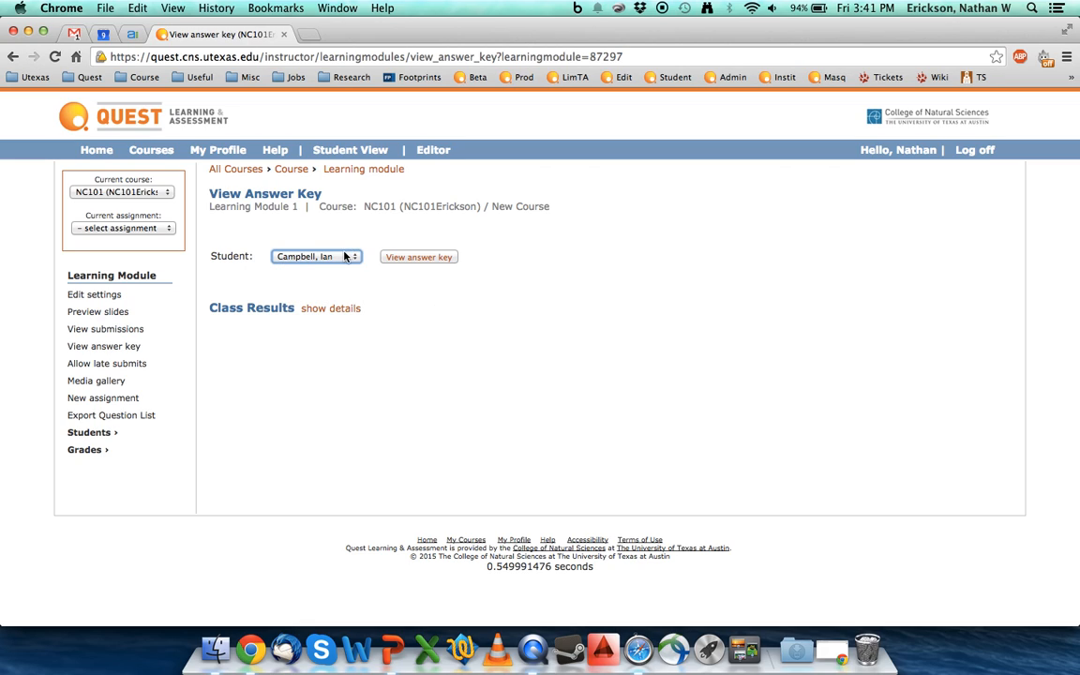
click(421, 260)
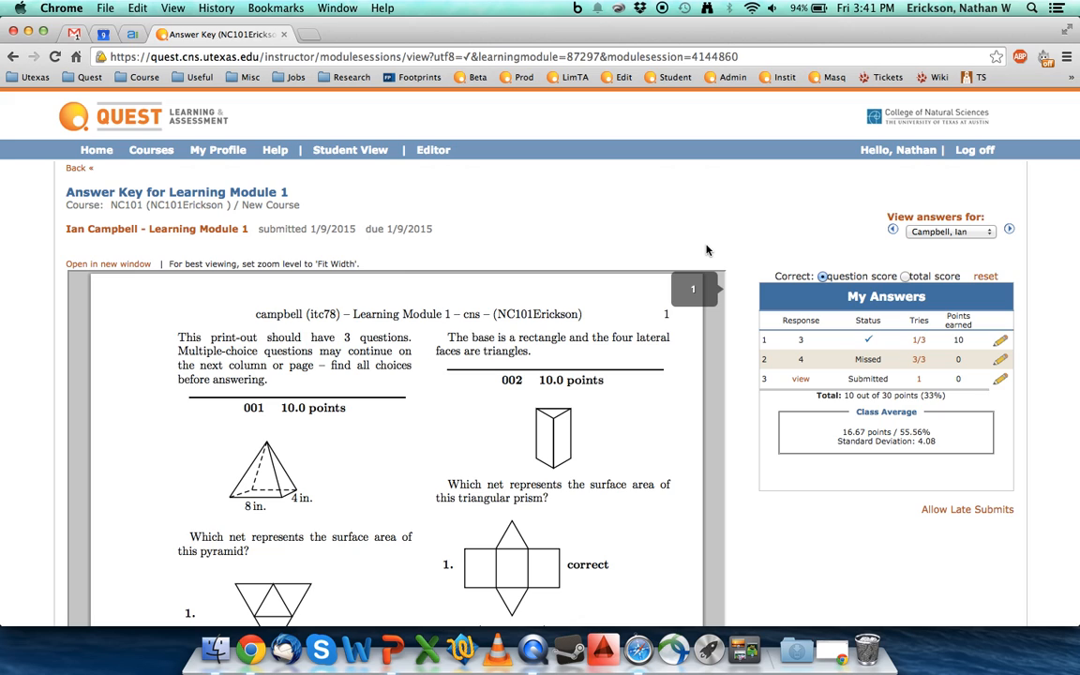
scroll(490, 432, down, 5)
scroll(489, 431, down, 10)
scroll(494, 433, up, 15)
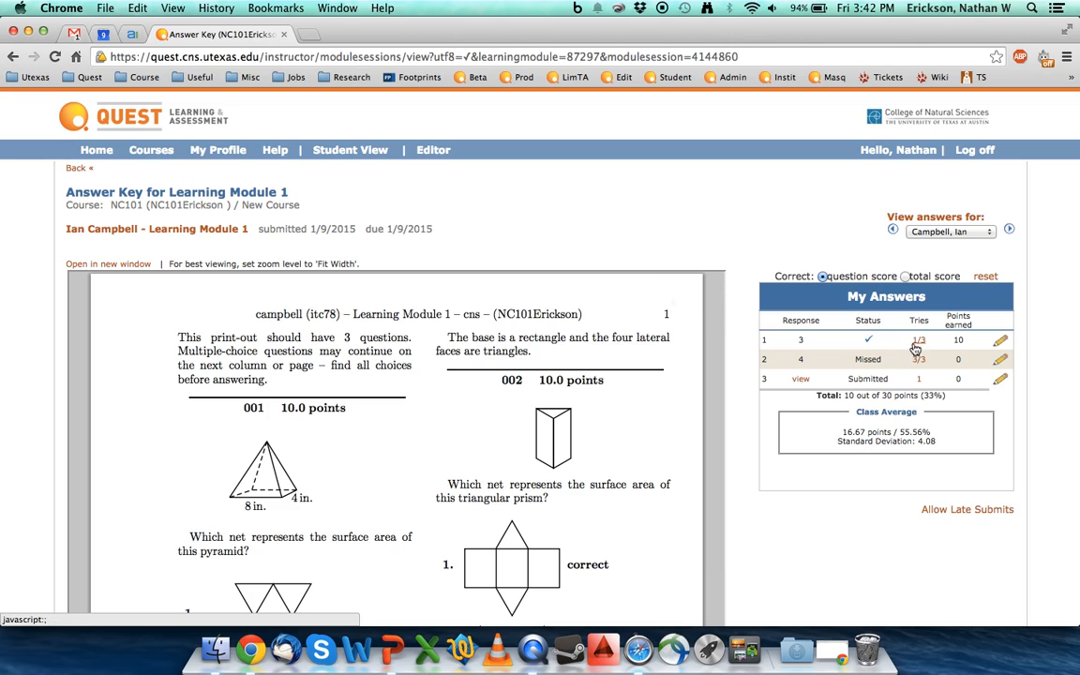
- Grade the student's essay response to question 3 with a score of 10 and the comment "We will go over this more in class"
click(799, 379)
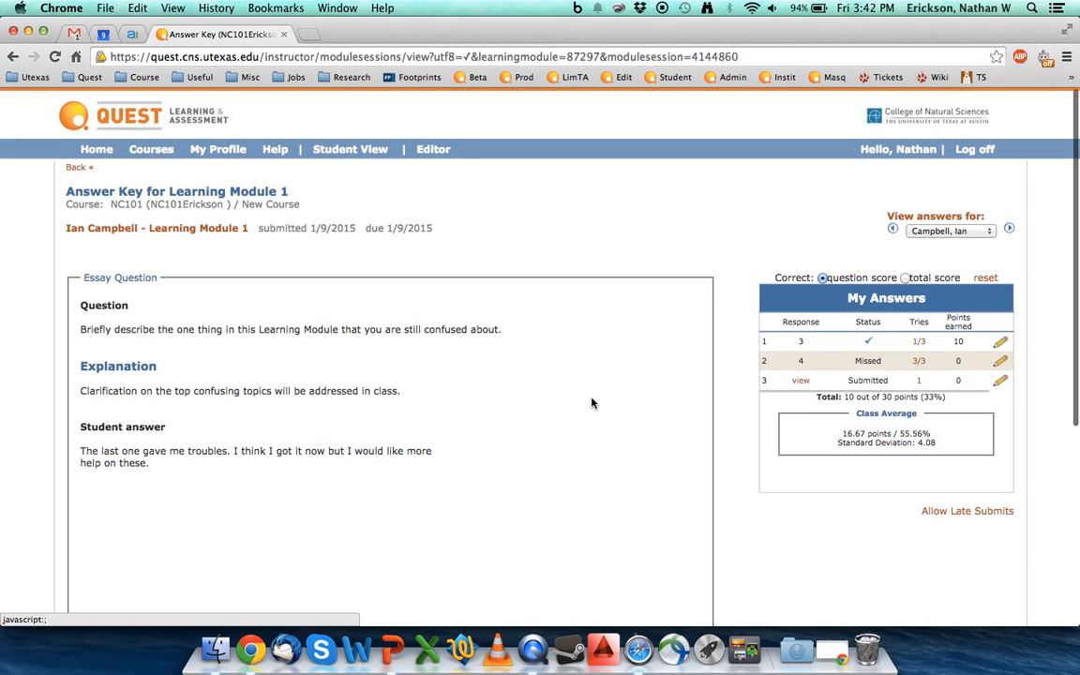
scroll(589, 403, down, 1)
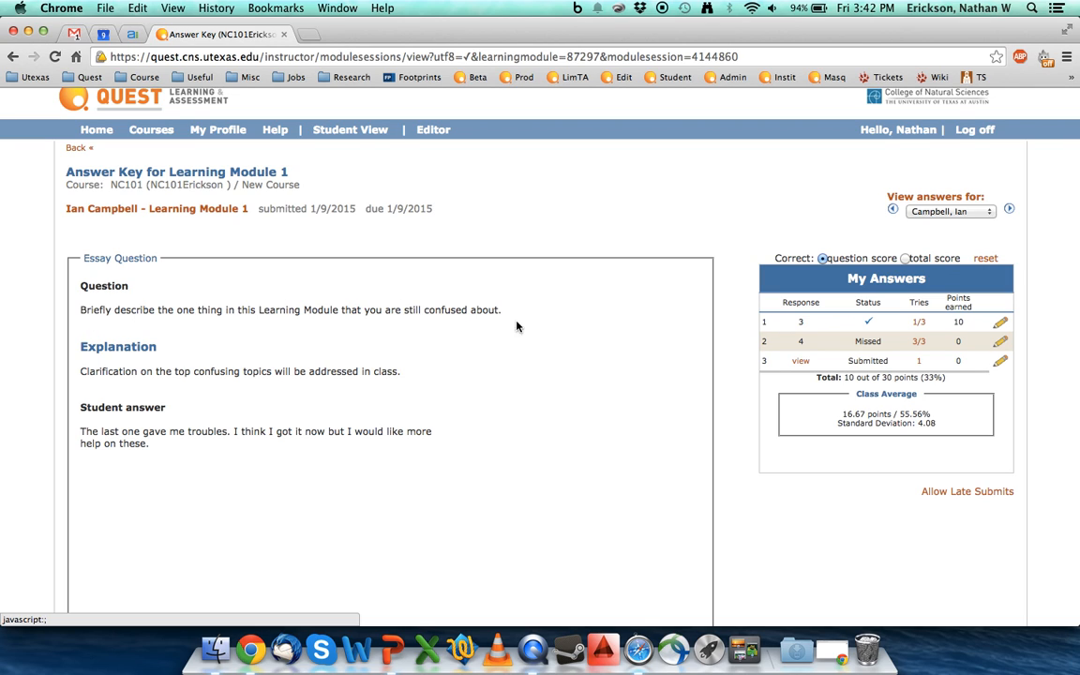
scroll(560, 330, down, 5)
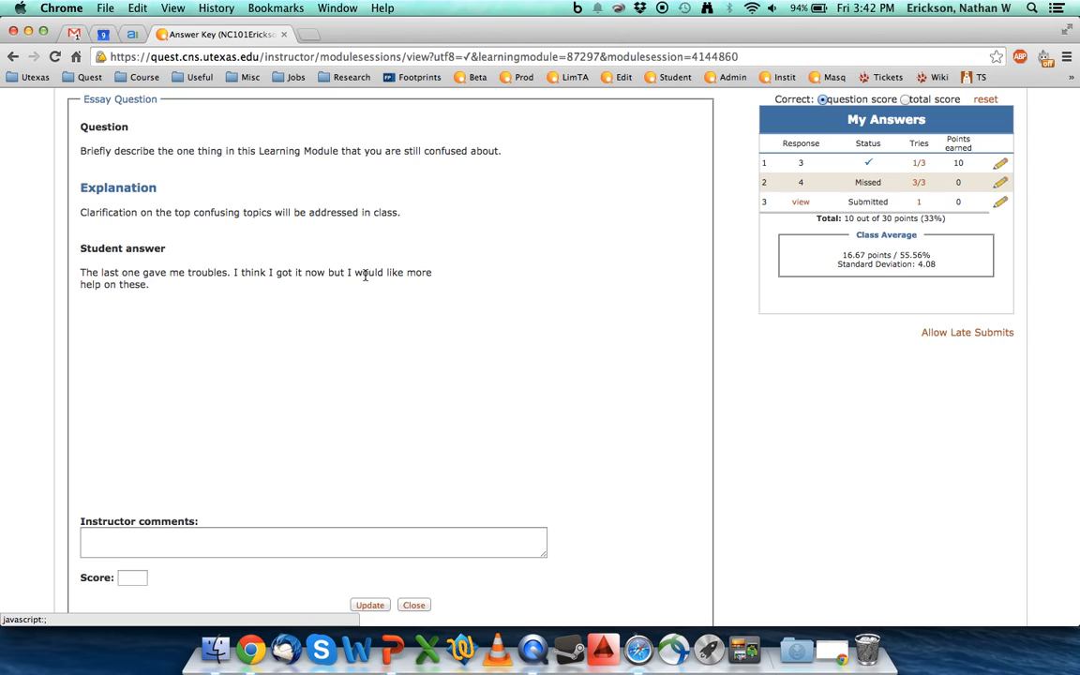
scroll(165, 390, down, 3)
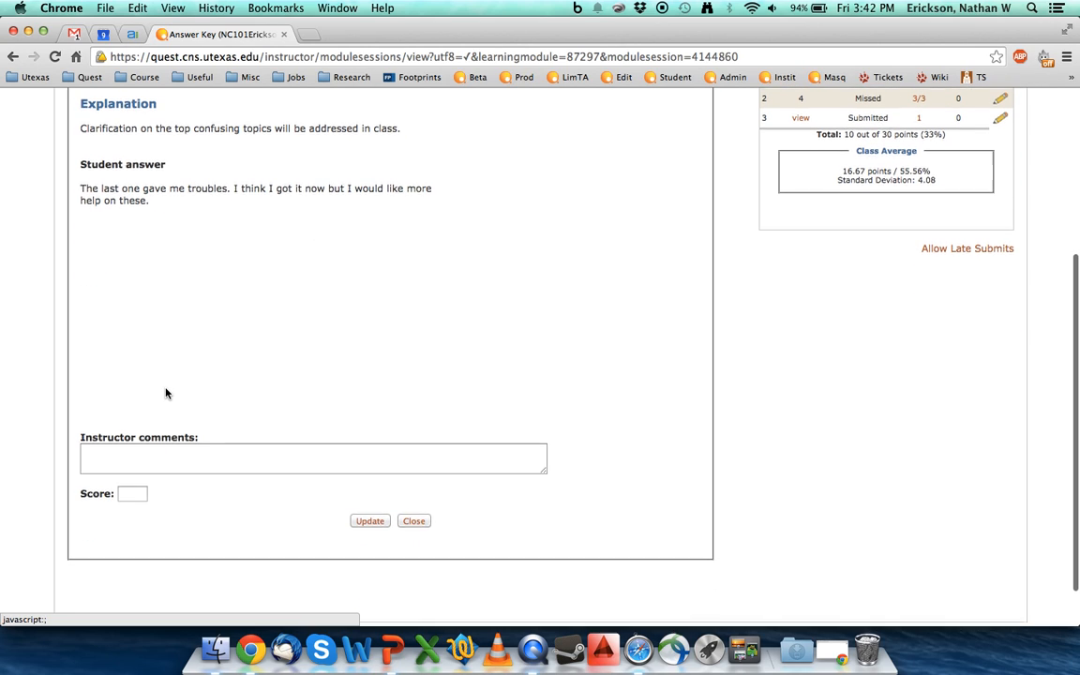
click(138, 455)
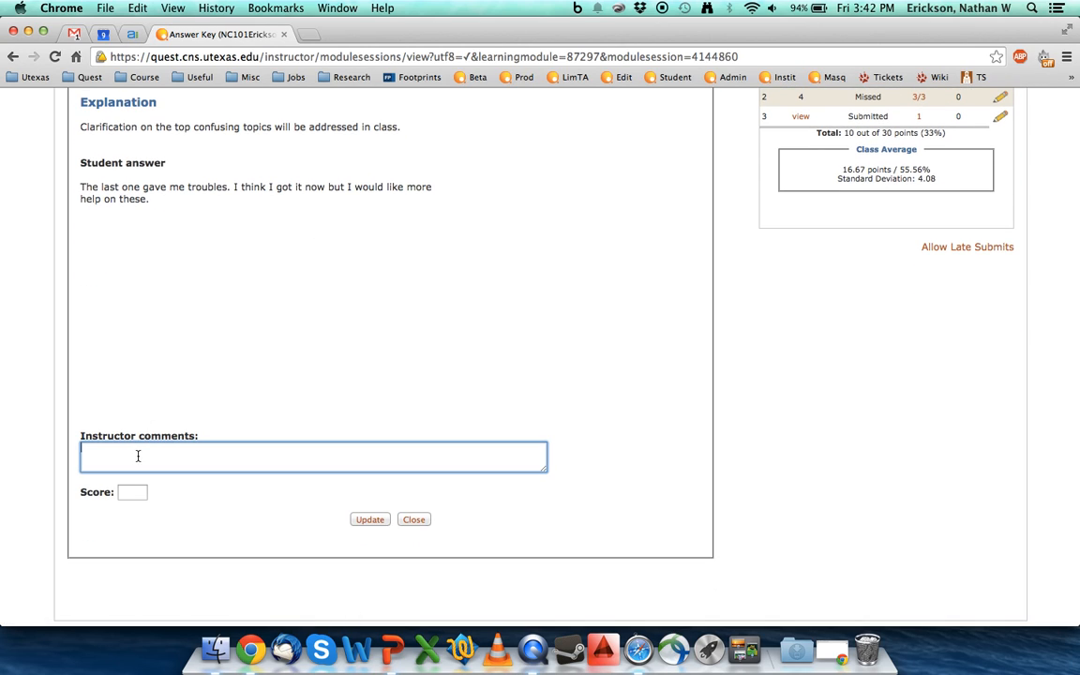
click(131, 491)
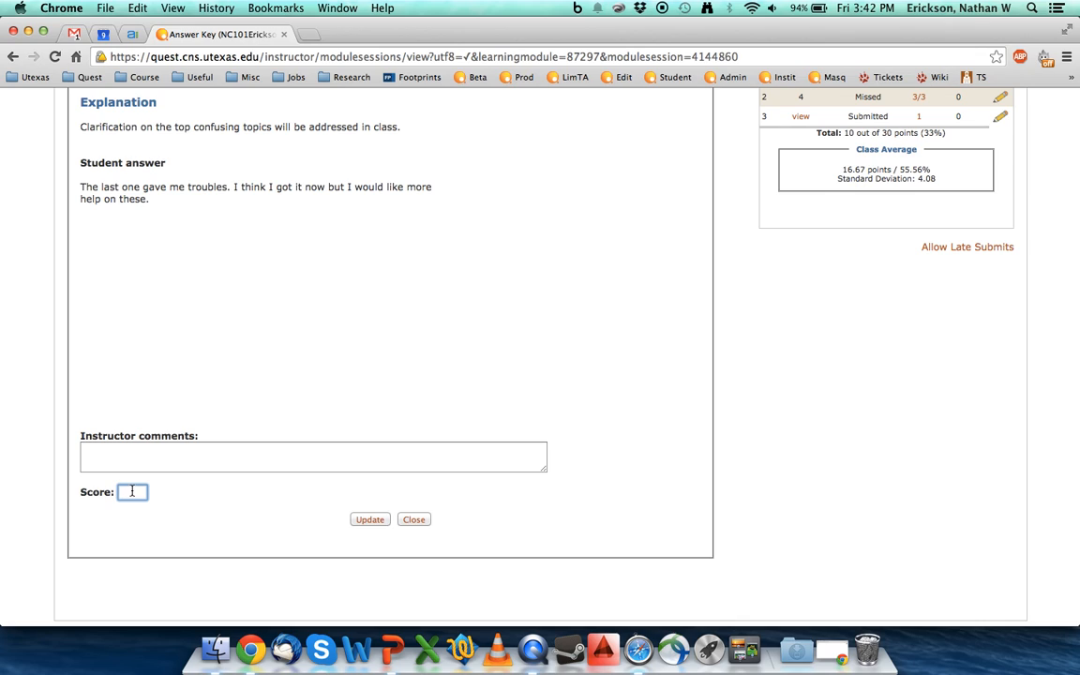
text(10)
click(149, 463)
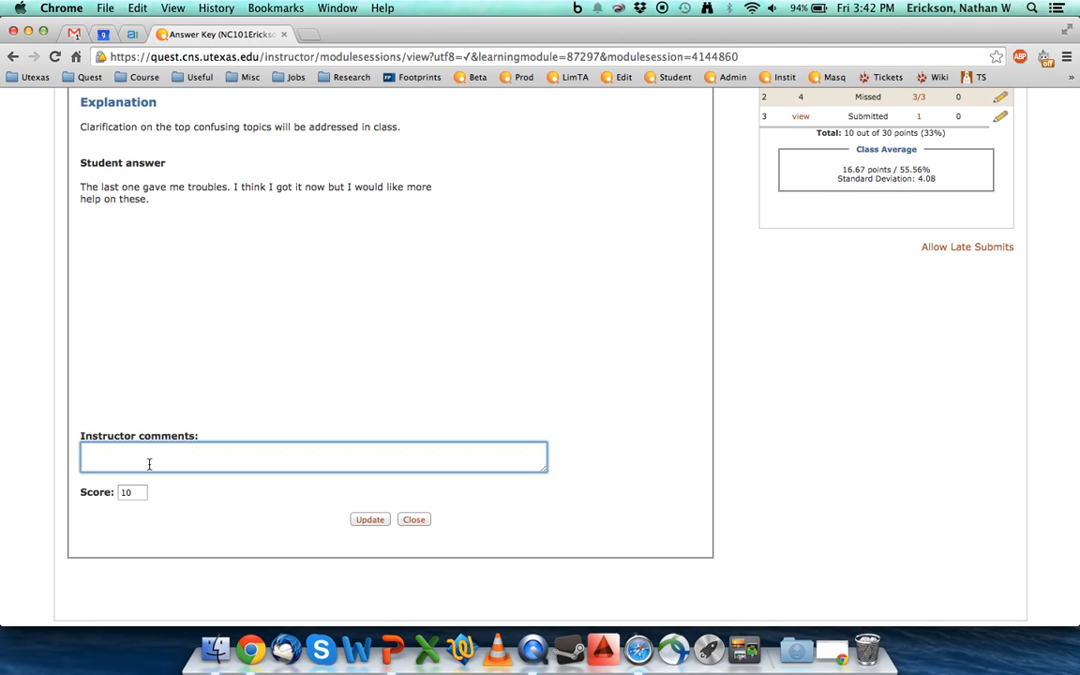
text(We will go over this more in class)
click(380, 520)
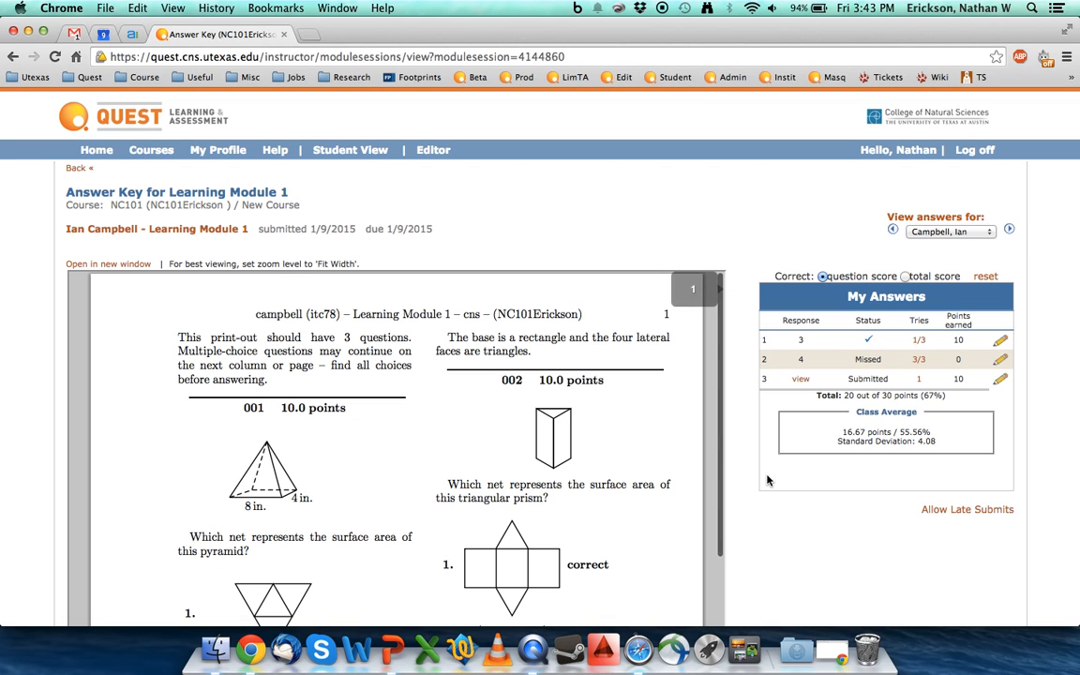
- Update the points earned for question 3 to 8 and set them back to 10
click(1000, 379)
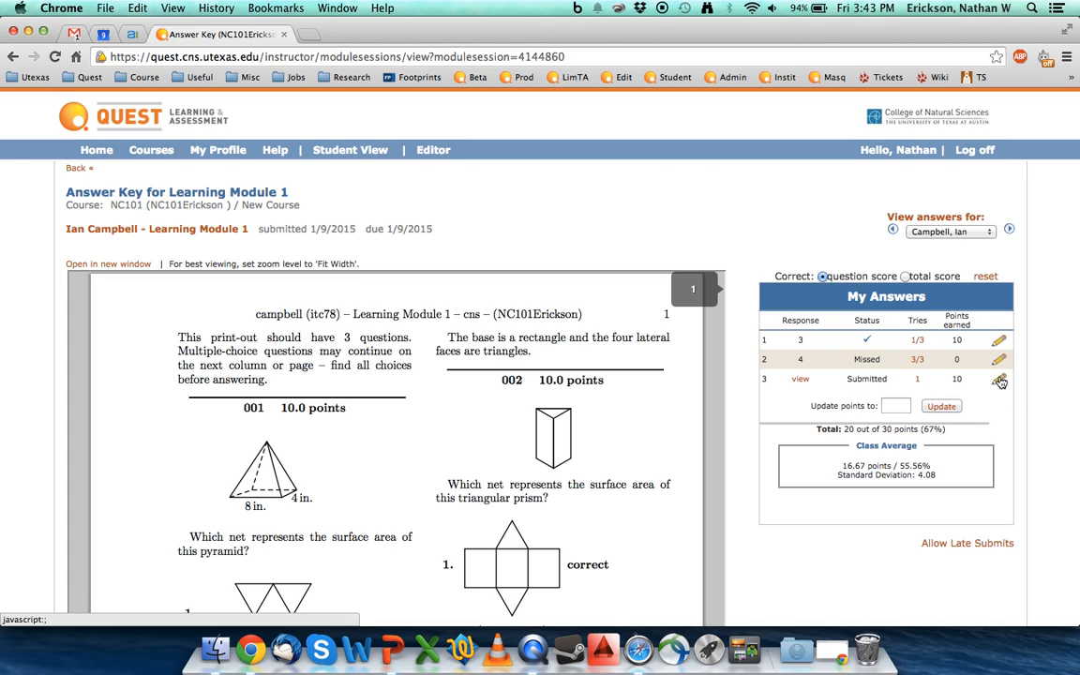
click(902, 405)
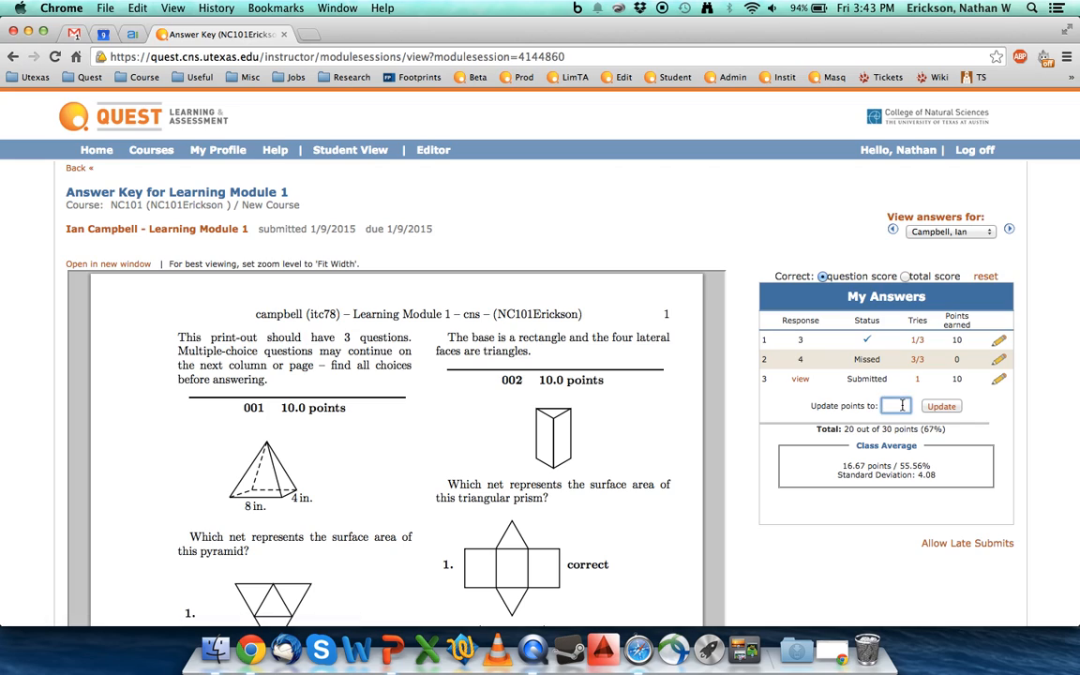
text(8)
click(940, 408)
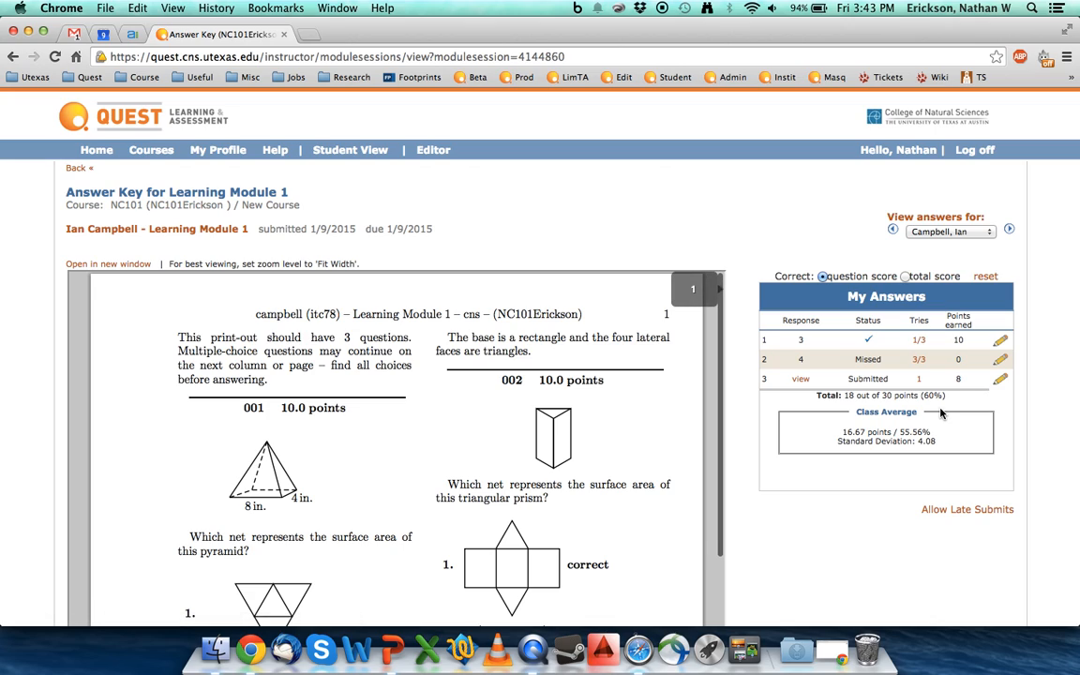
click(995, 382)
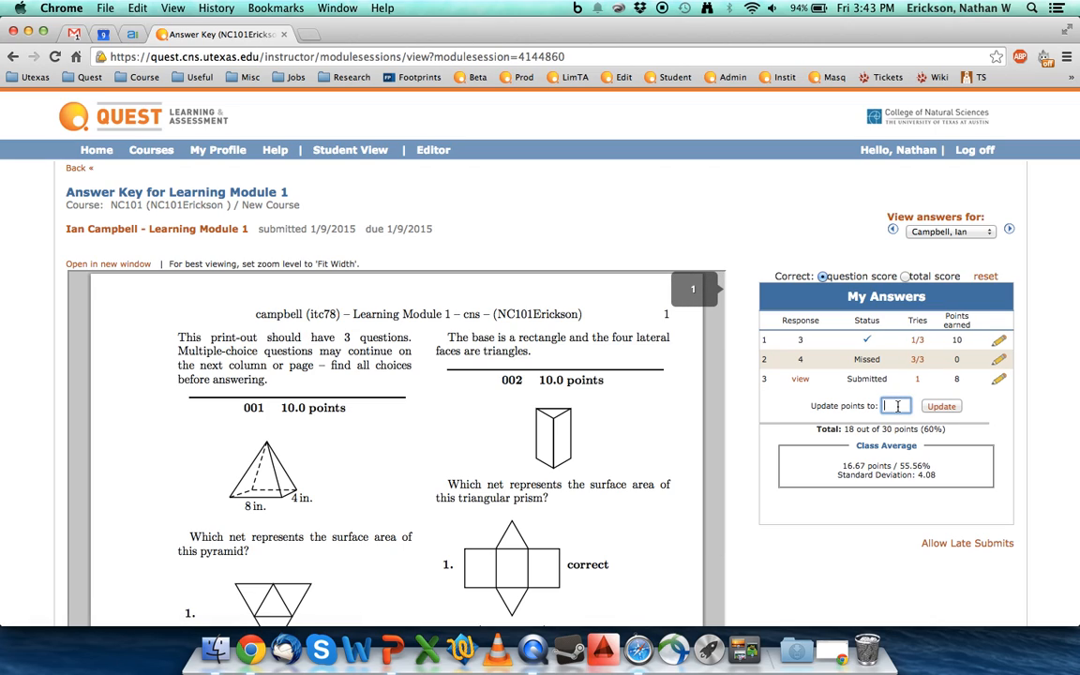
click(947, 408)
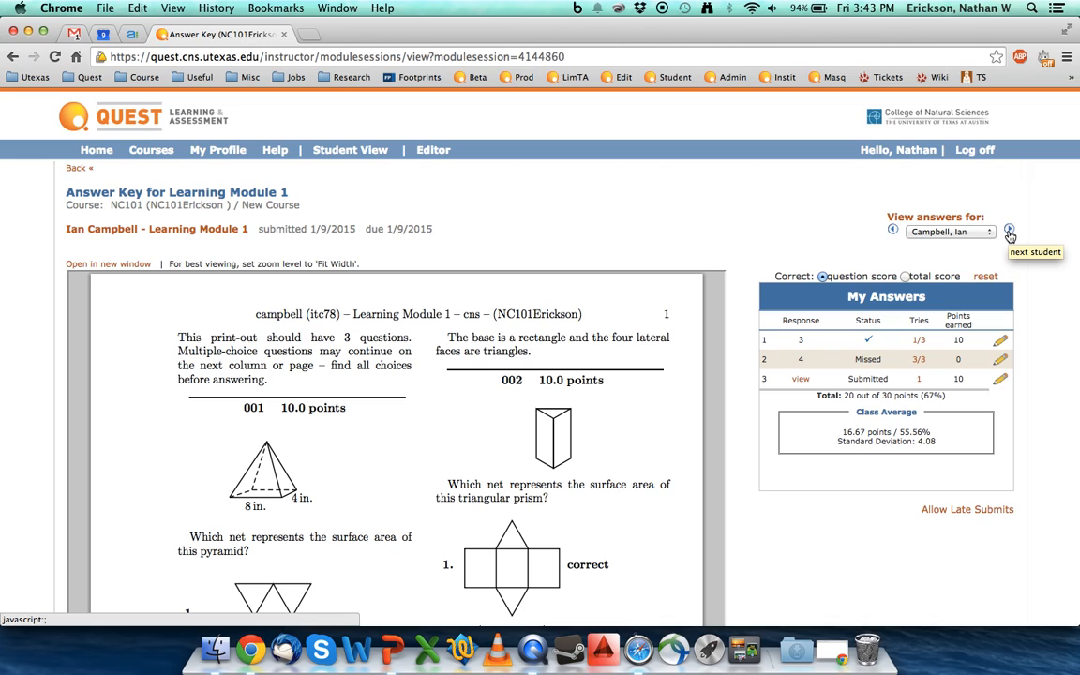
- Switch the answer key to the third student in the list and view their essay response to question 3
click(975, 232)
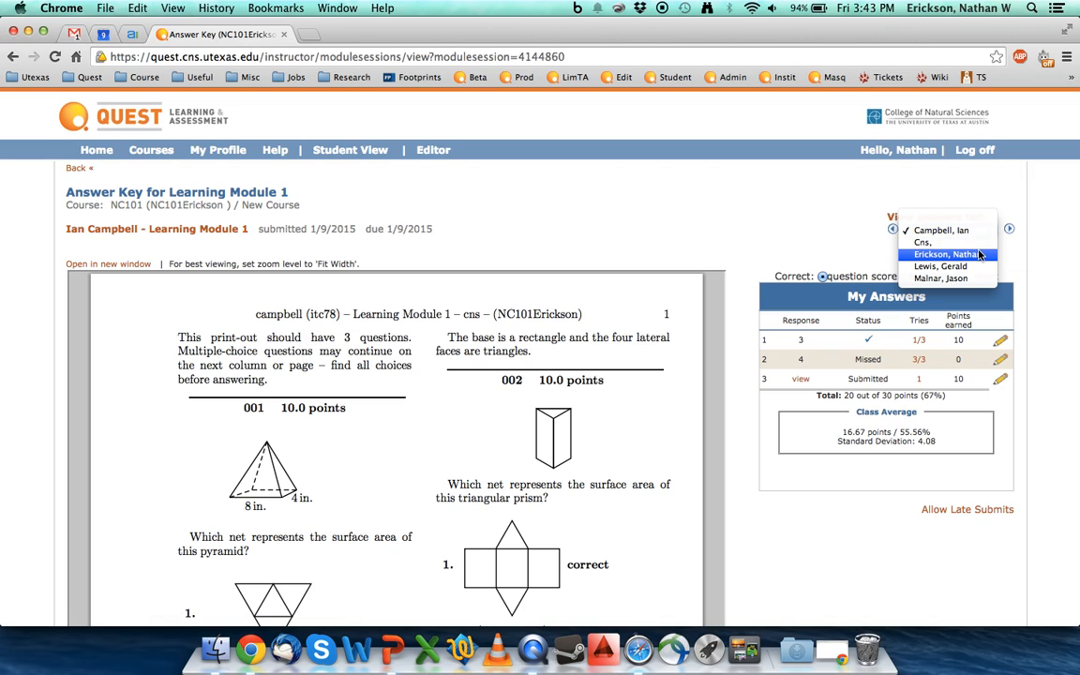
click(979, 255)
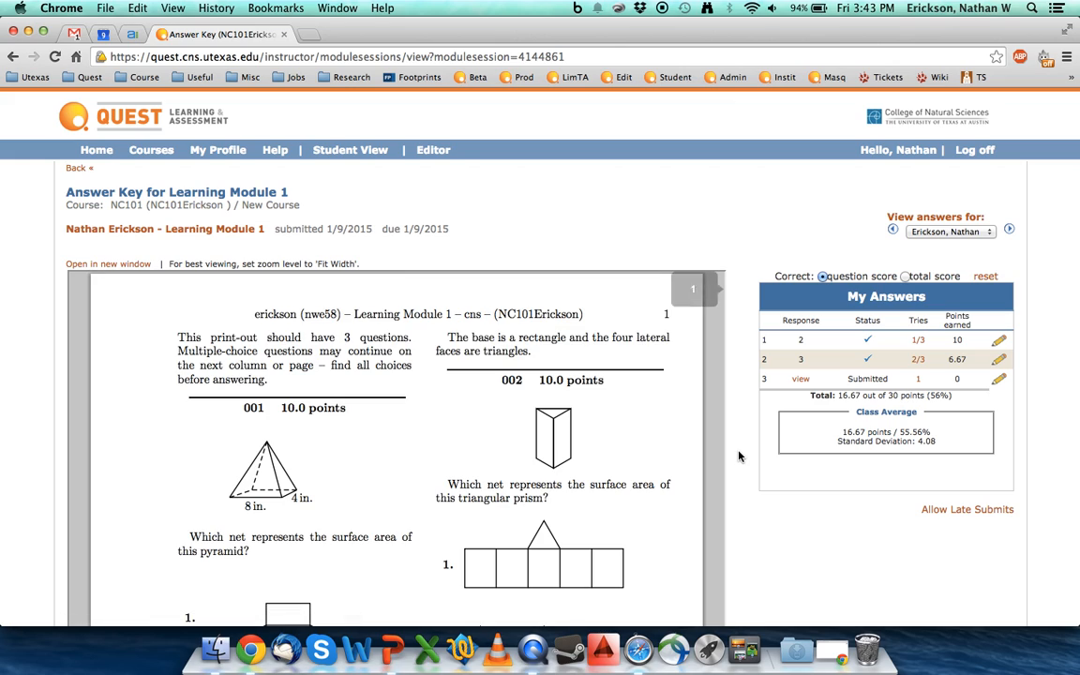
click(999, 380)
click(998, 384)
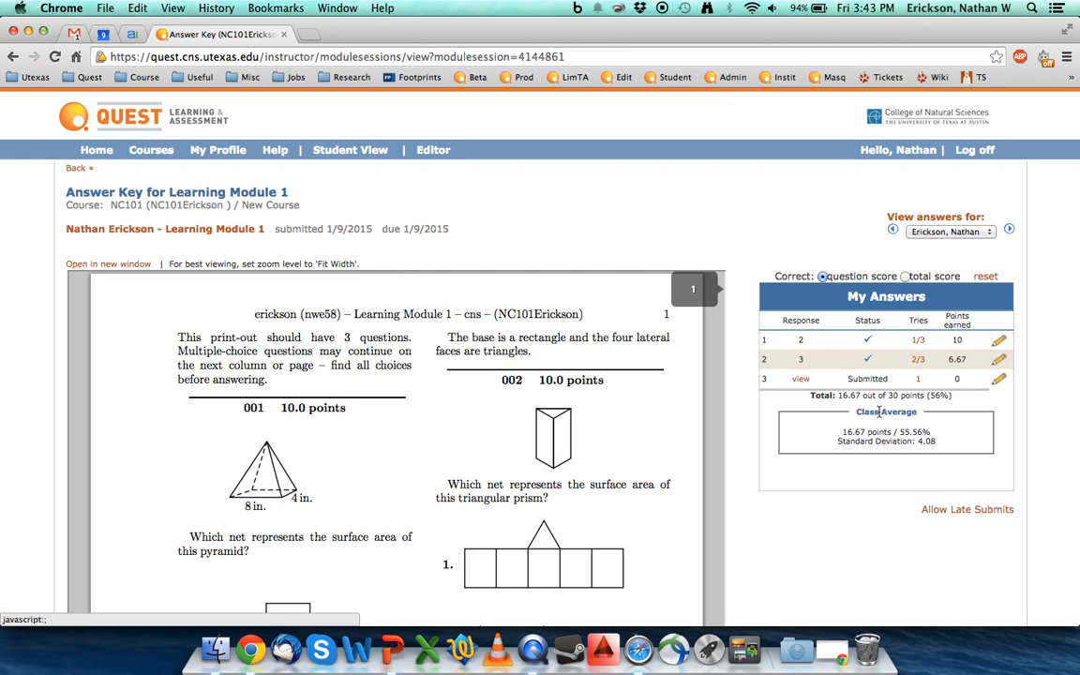
click(801, 379)
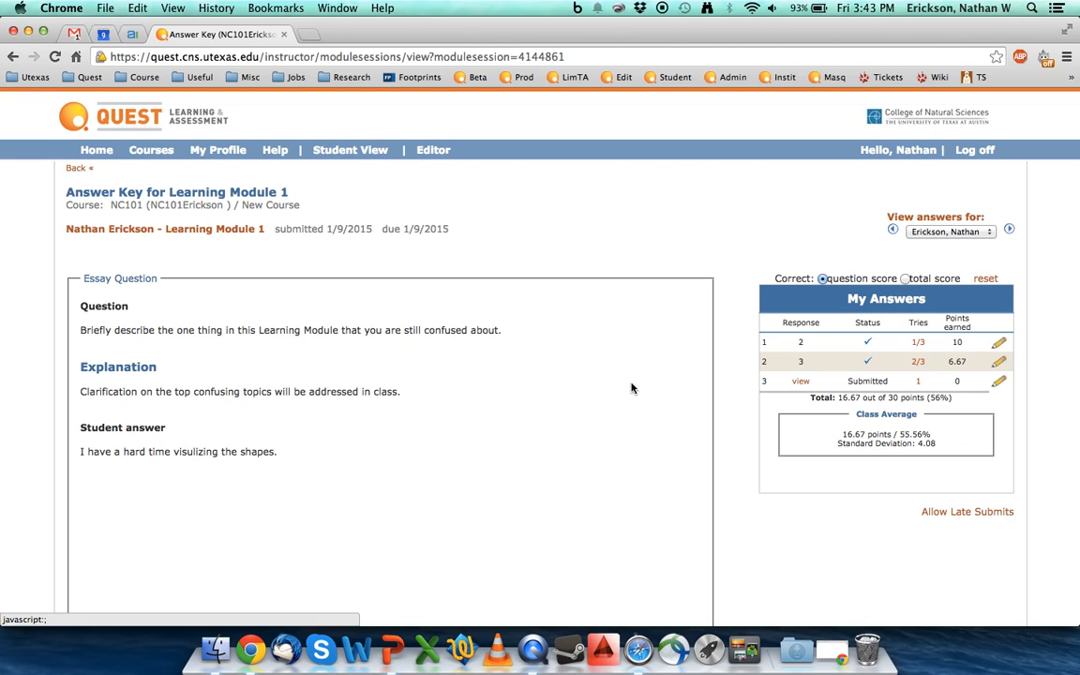
click(998, 381)
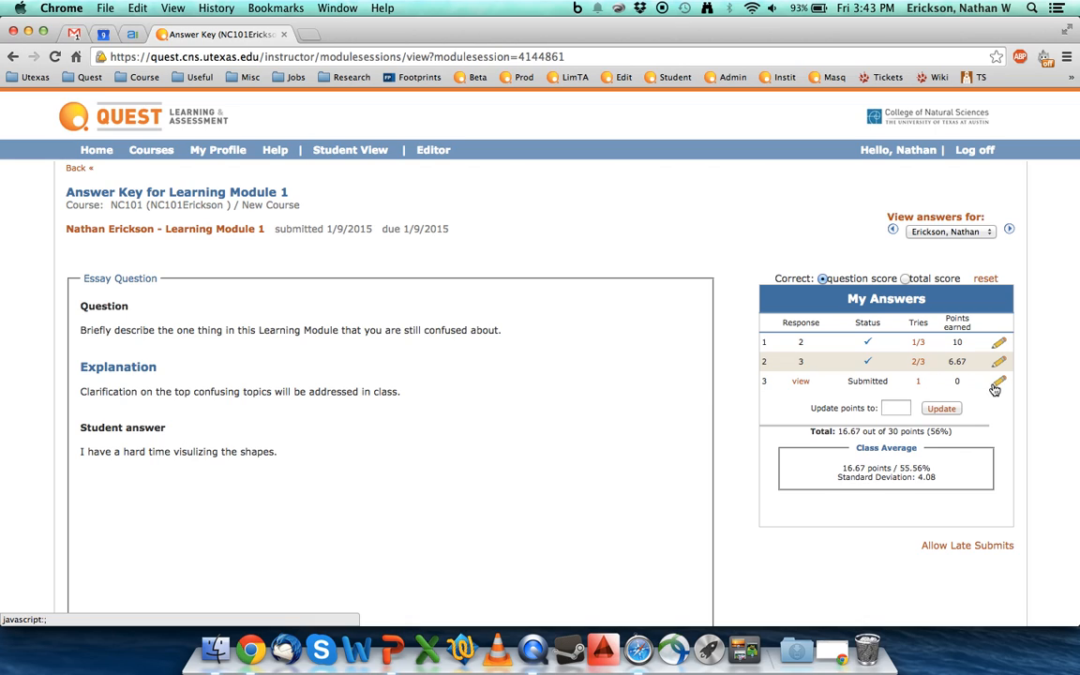
click(892, 406)
text(10)
scroll(726, 441, down, 5)
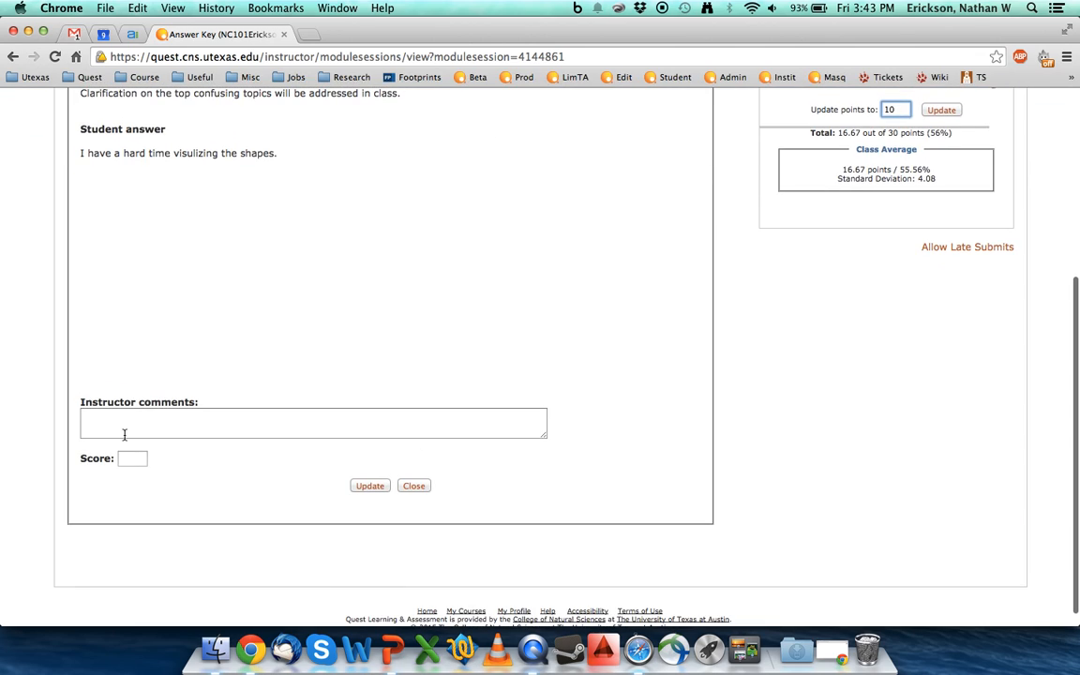
scroll(286, 405, up, 5)
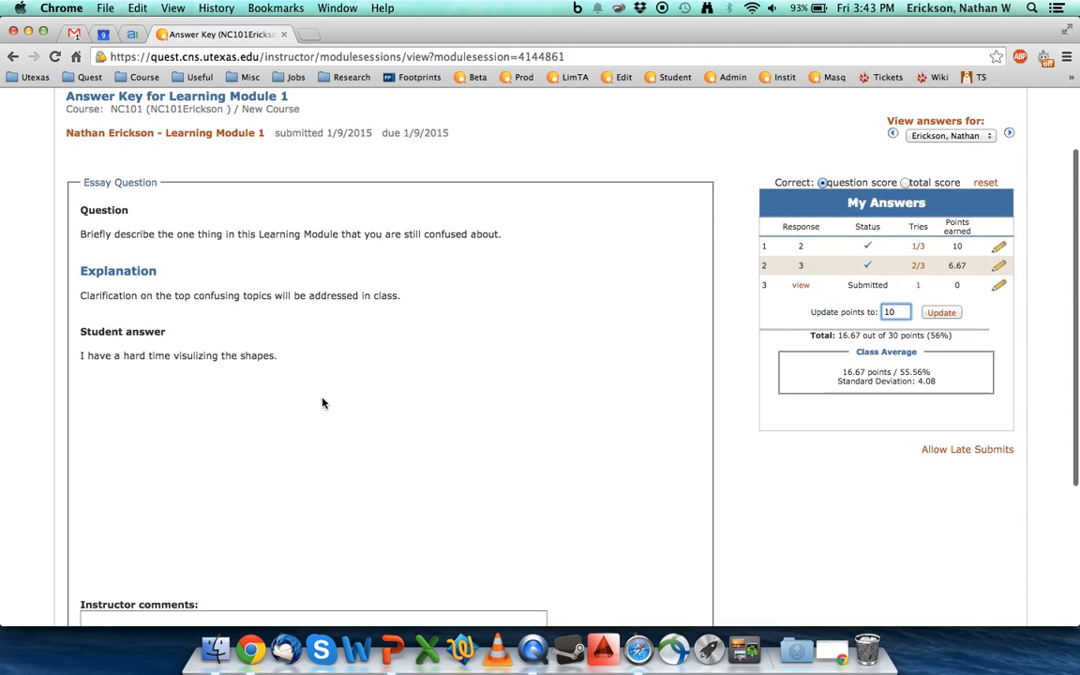
double_click(892, 315)
key(BackSpace)
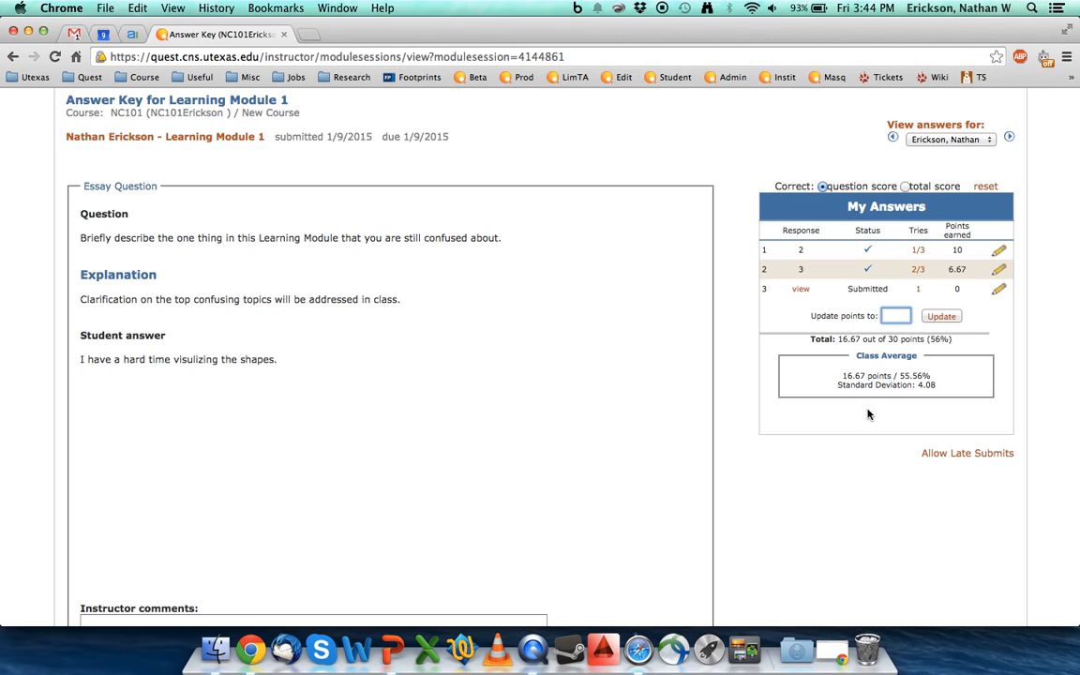
scroll(786, 453, up, 2)
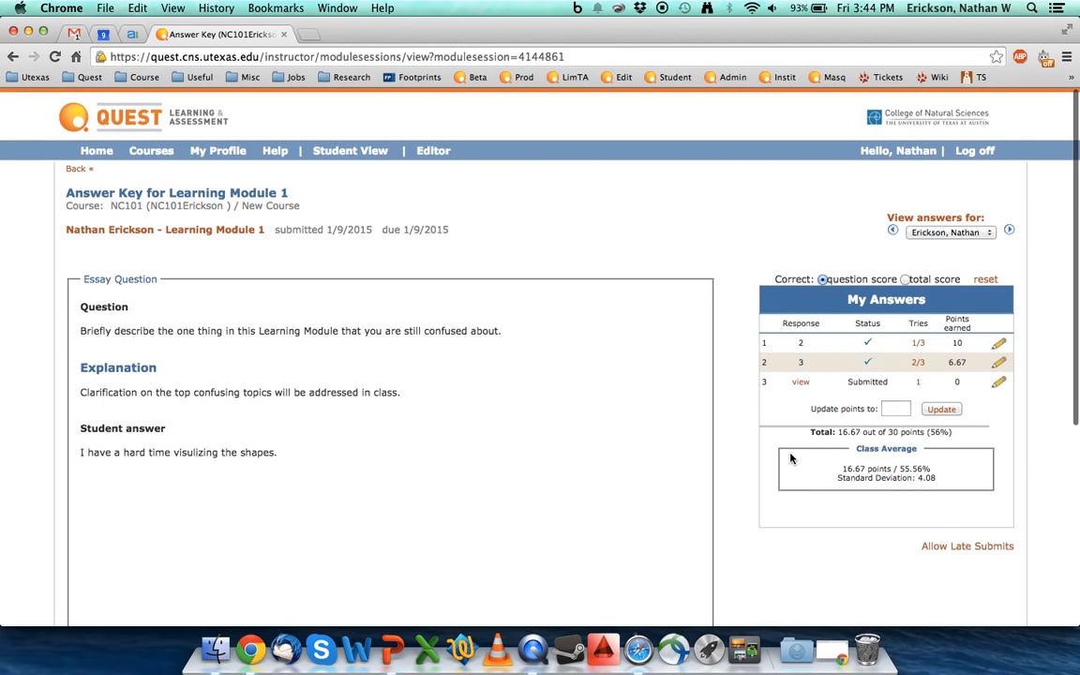
- Return to the Learning Module 1 overview and reload the page to check its statistics
click(78, 173)
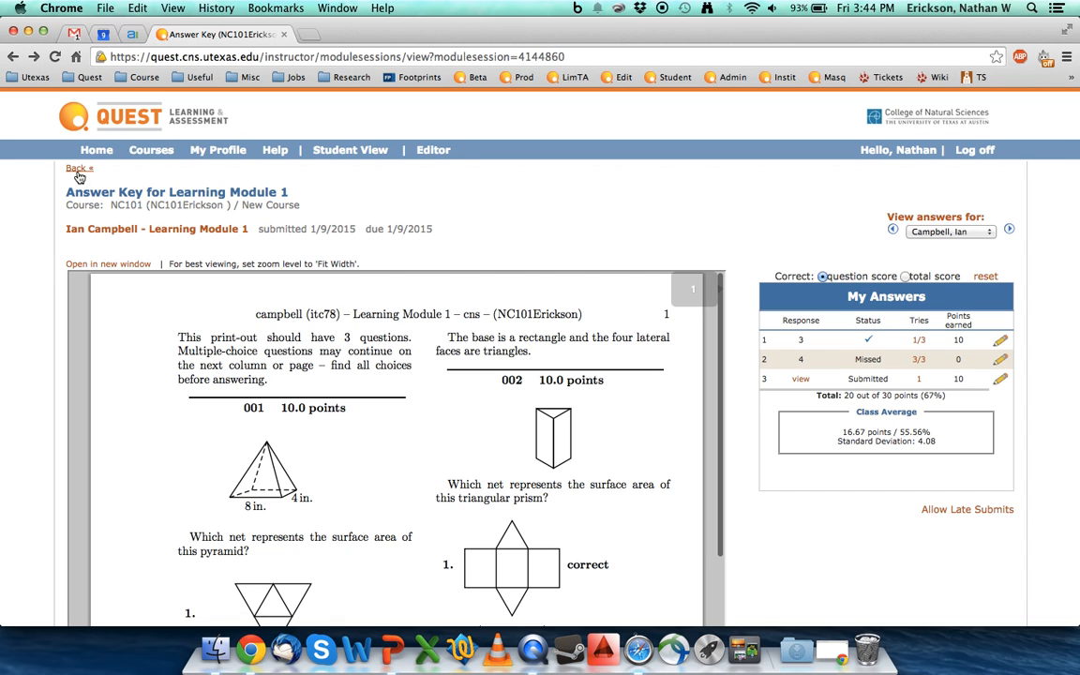
click(79, 174)
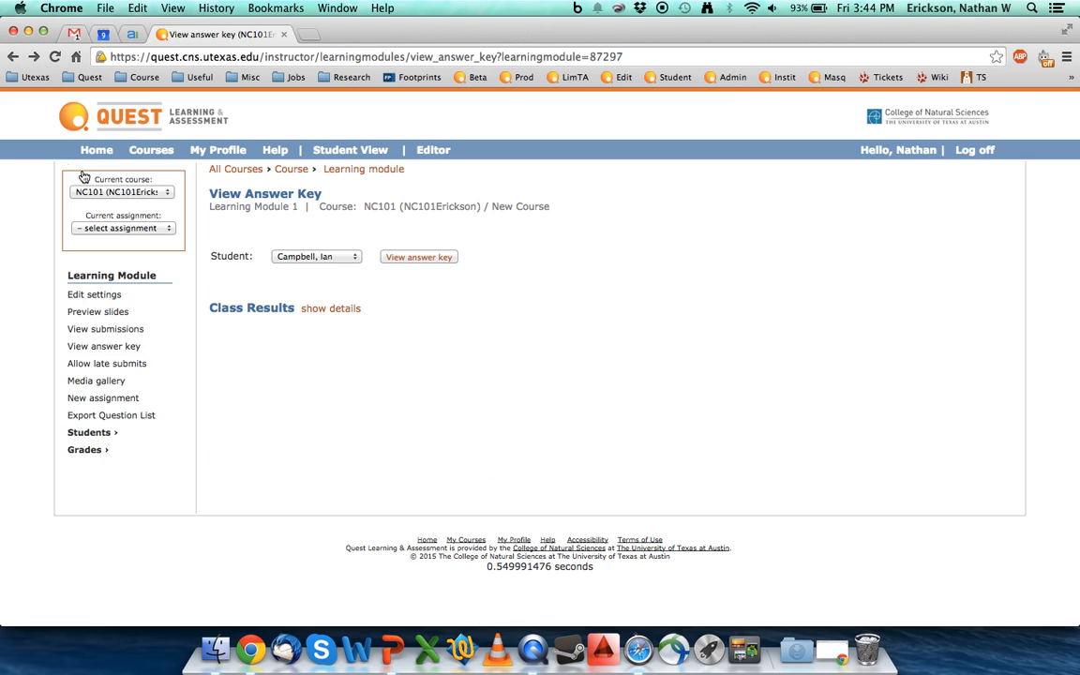
click(346, 170)
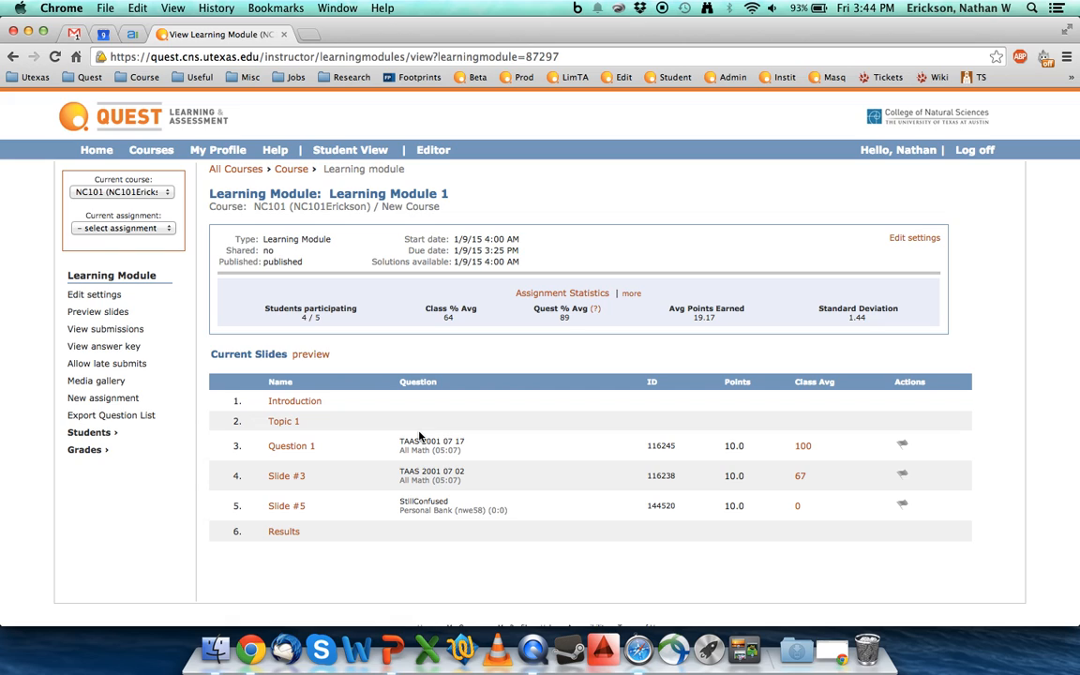
key(super+r)
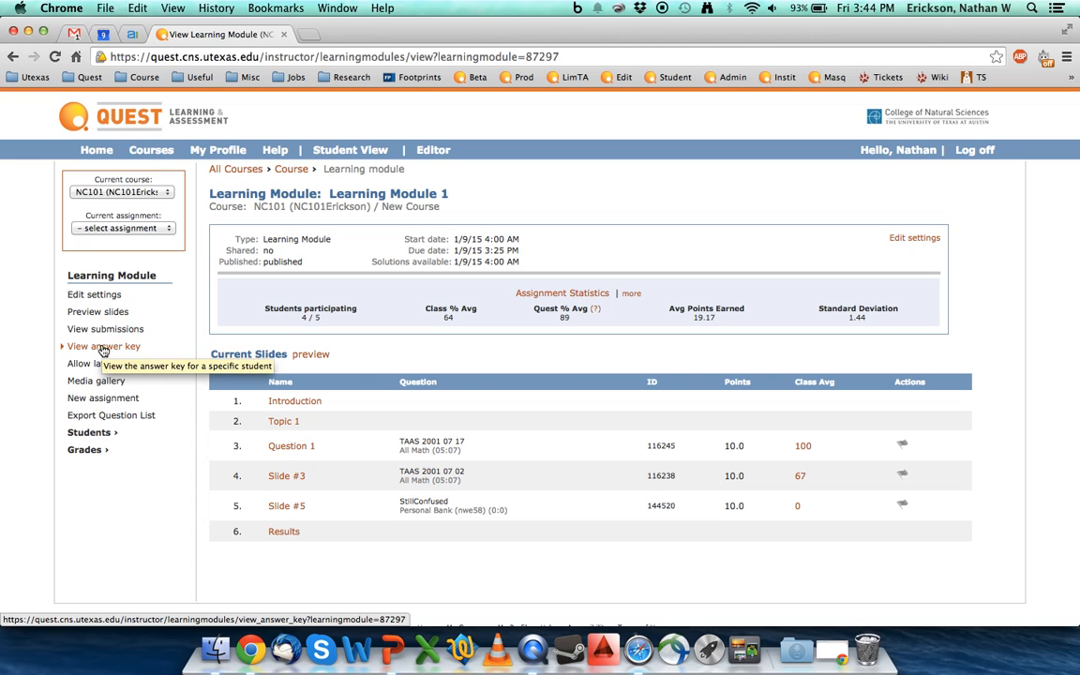
- Open the answer key page in a new browser tab and display the module's student submissions report alongside it
super+click(103, 347)
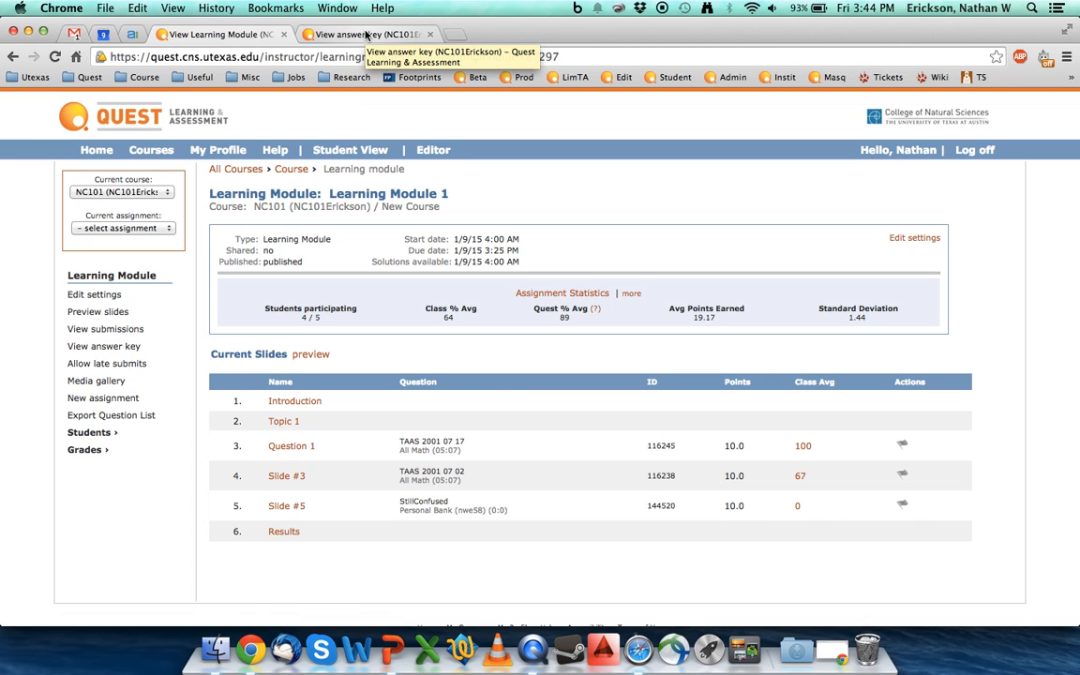
click(121, 333)
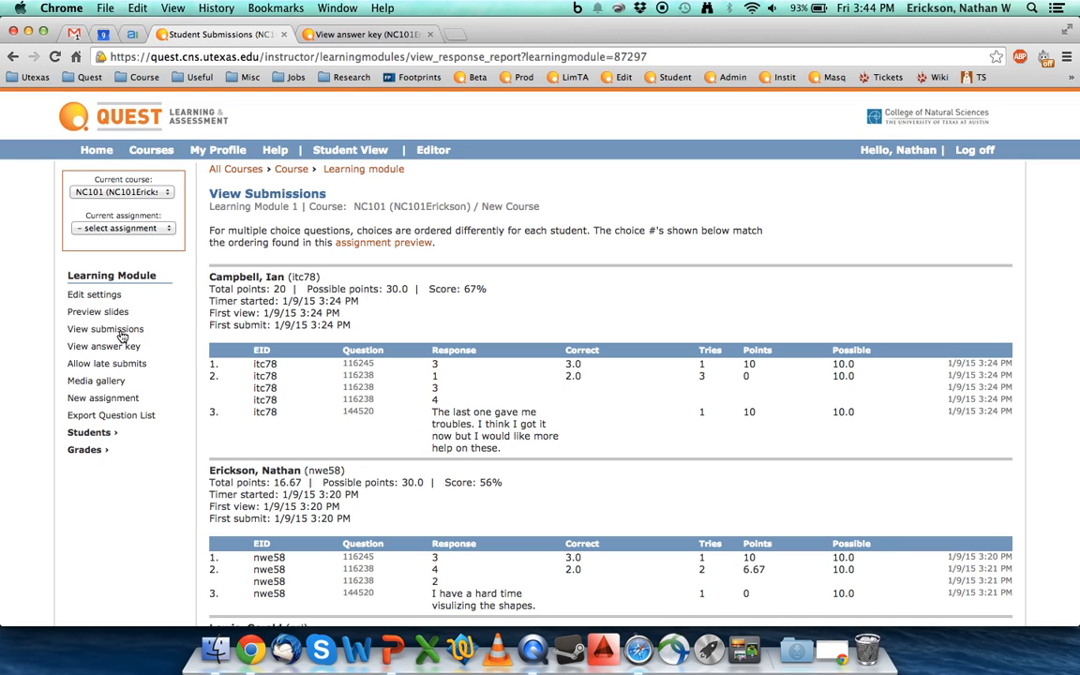
- Review each student's answers, tries and points in the submissions report, including the written responses to question 3
scroll(263, 399, down, 5)
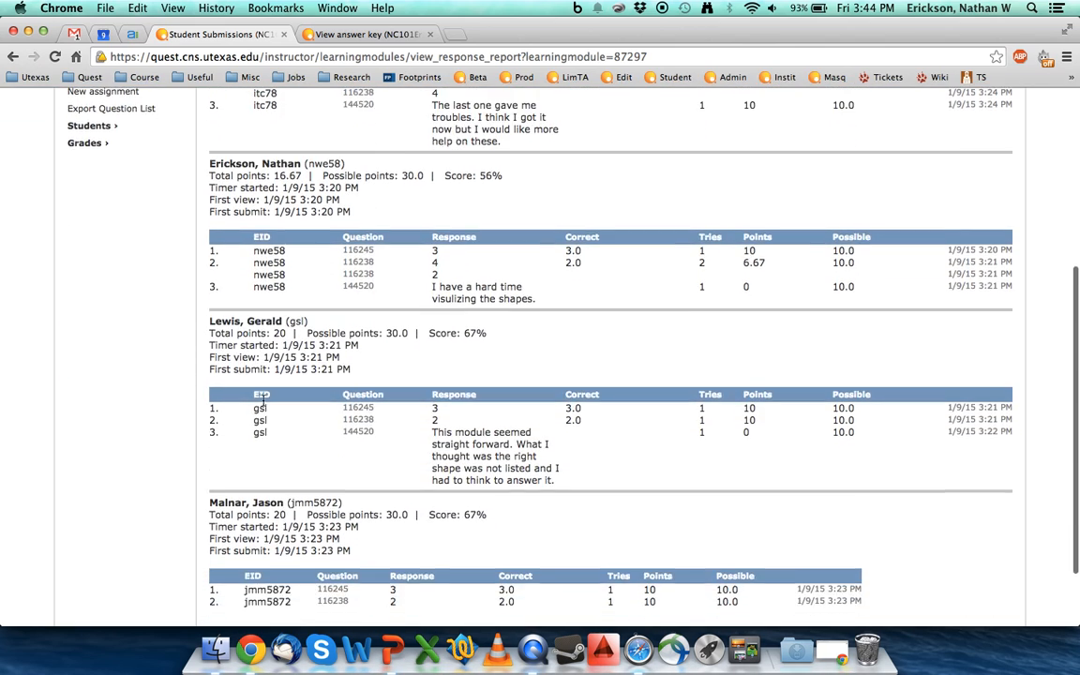
scroll(262, 398, down, 3)
scroll(263, 399, up, 5)
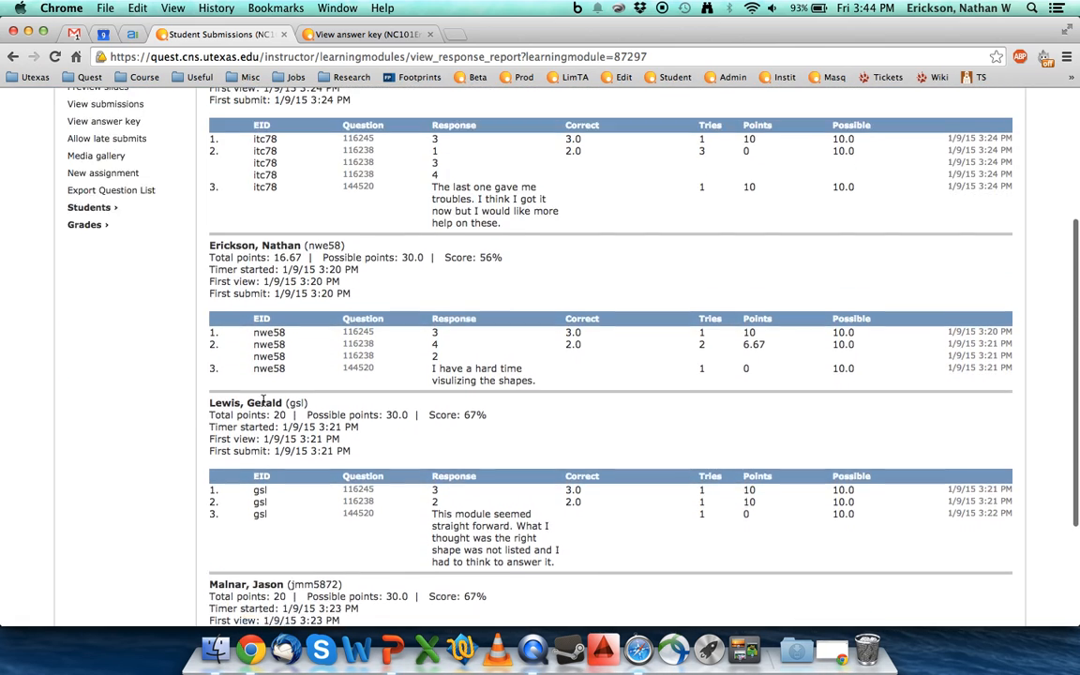
scroll(263, 398, up, 1)
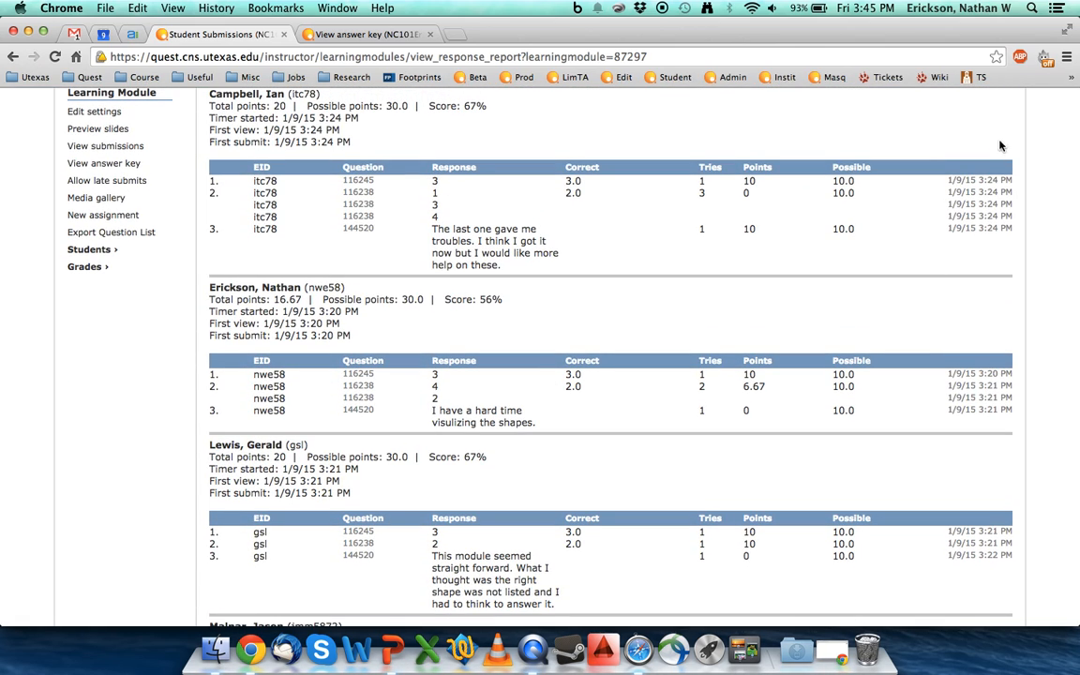
scroll(571, 192, up, 3)
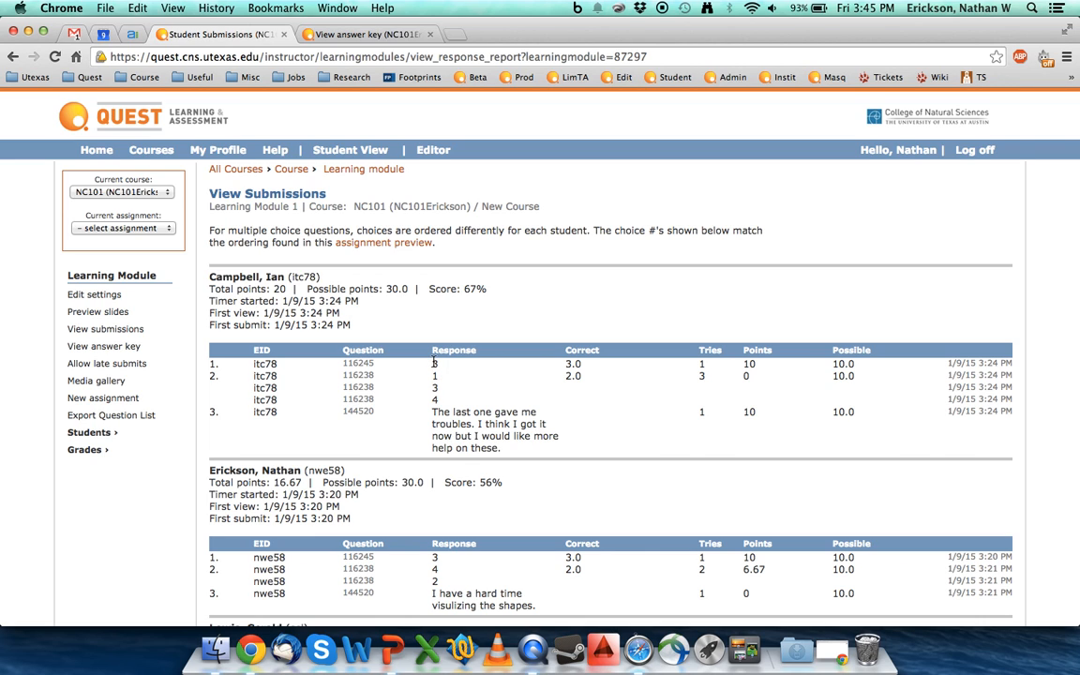
scroll(434, 364, down, 1)
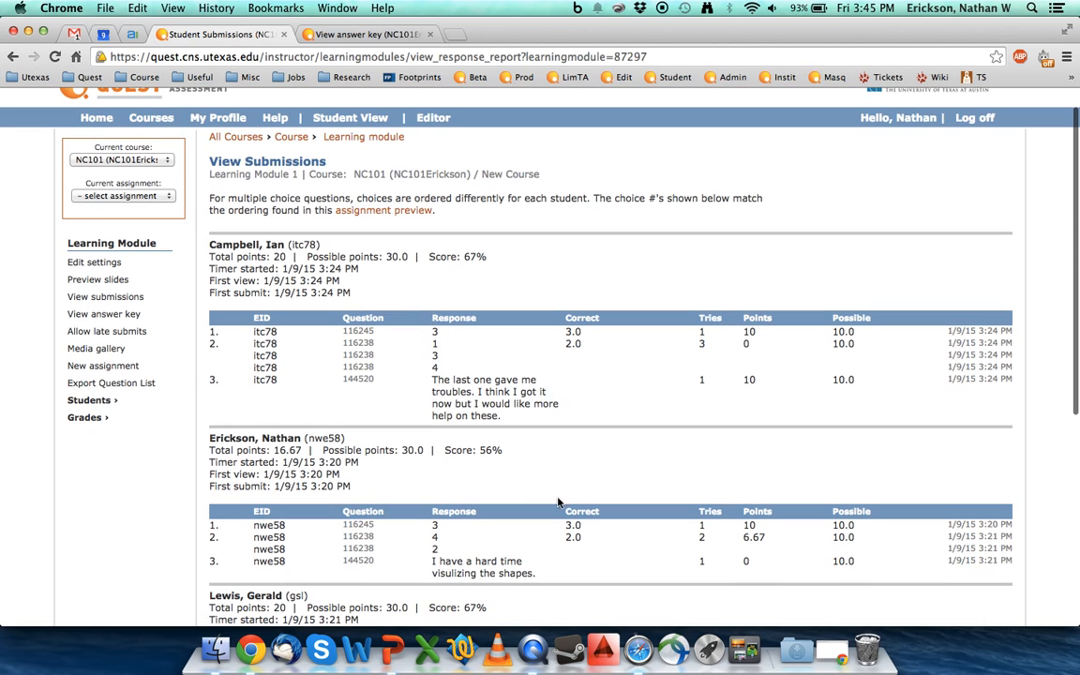
scroll(567, 525, down, 5)
scroll(573, 537, down, 4)
scroll(573, 538, up, 3)
scroll(574, 537, up, 2)
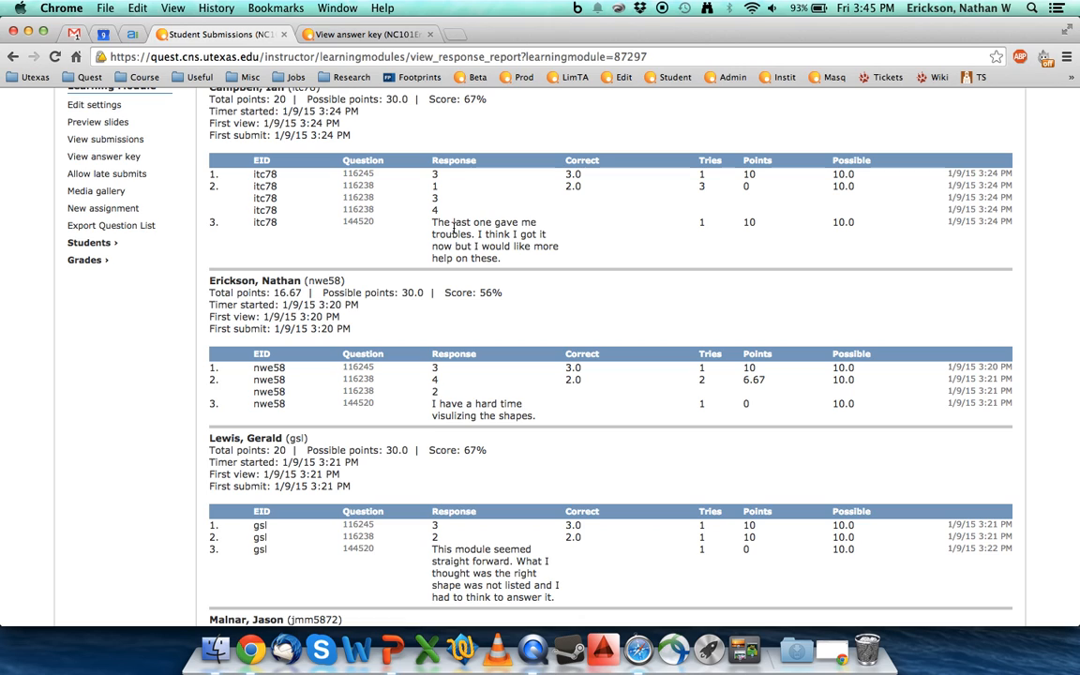
scroll(457, 230, up, 1)
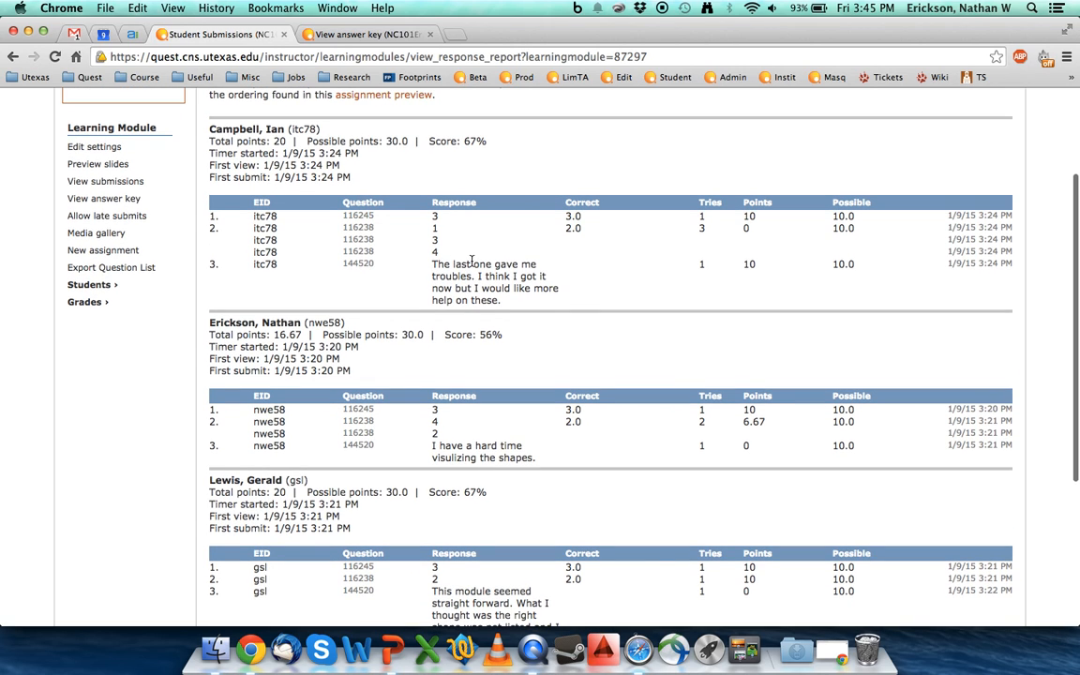
scroll(474, 270, down, 1)
scroll(475, 274, down, 1)
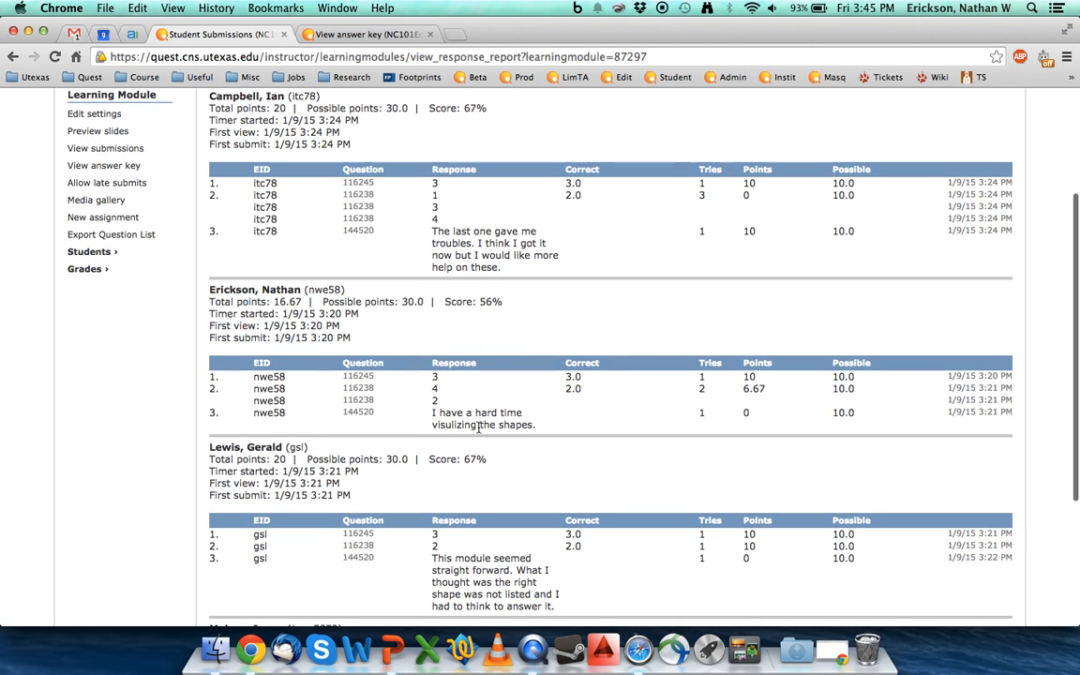
scroll(480, 420, down, 2)
scroll(480, 420, down, 1)
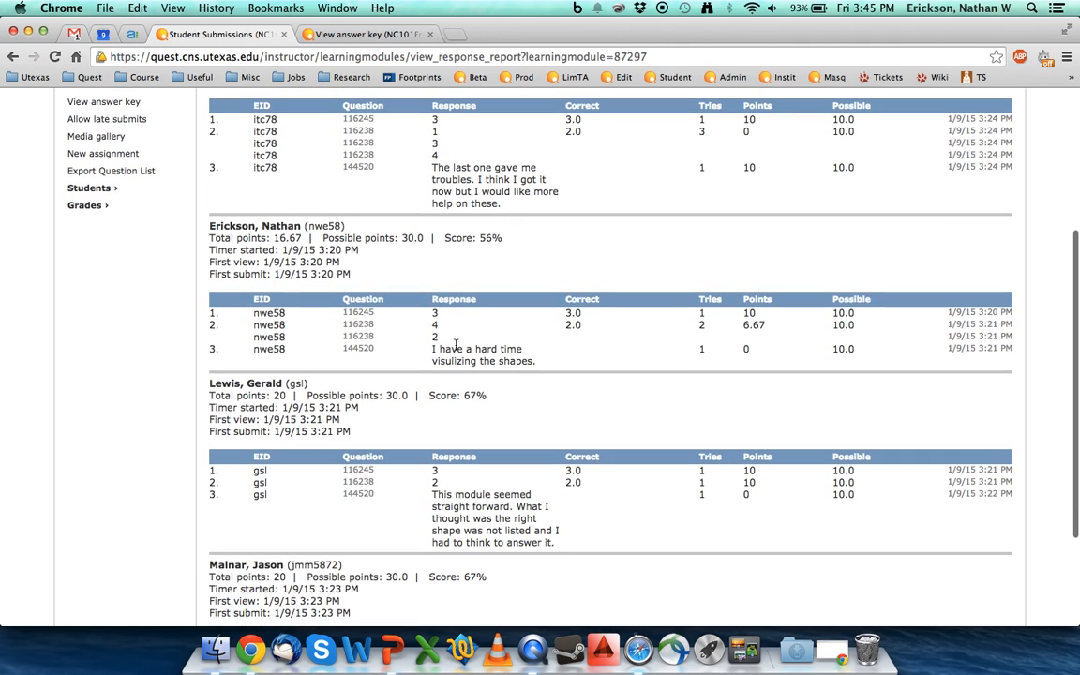
scroll(515, 361, down, 5)
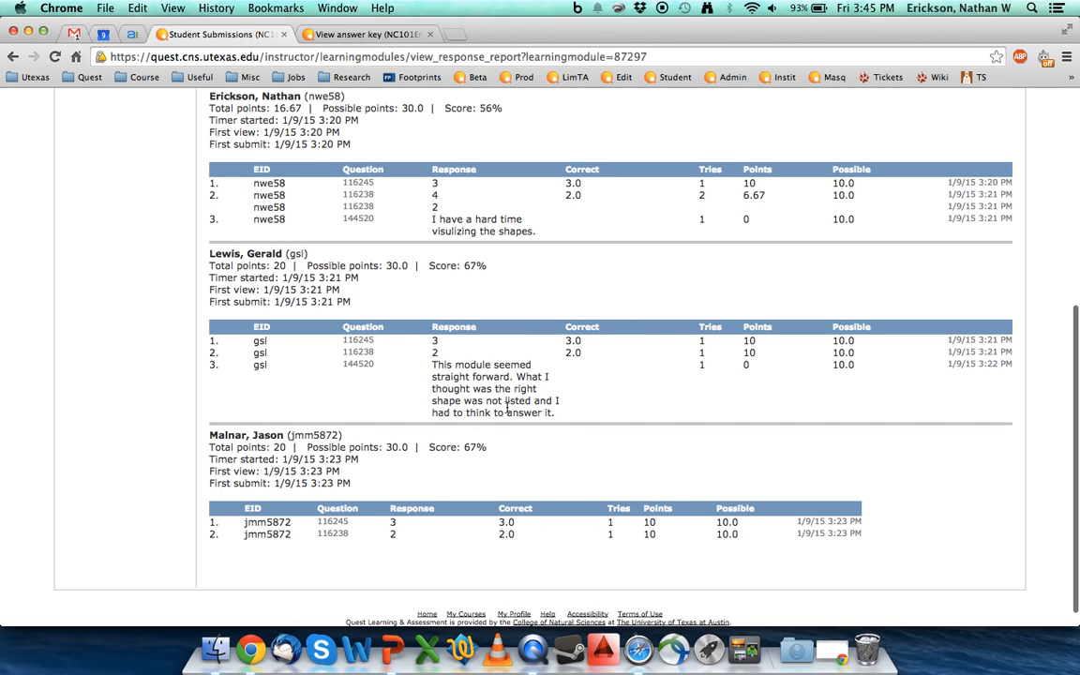
scroll(497, 398, down, 1)
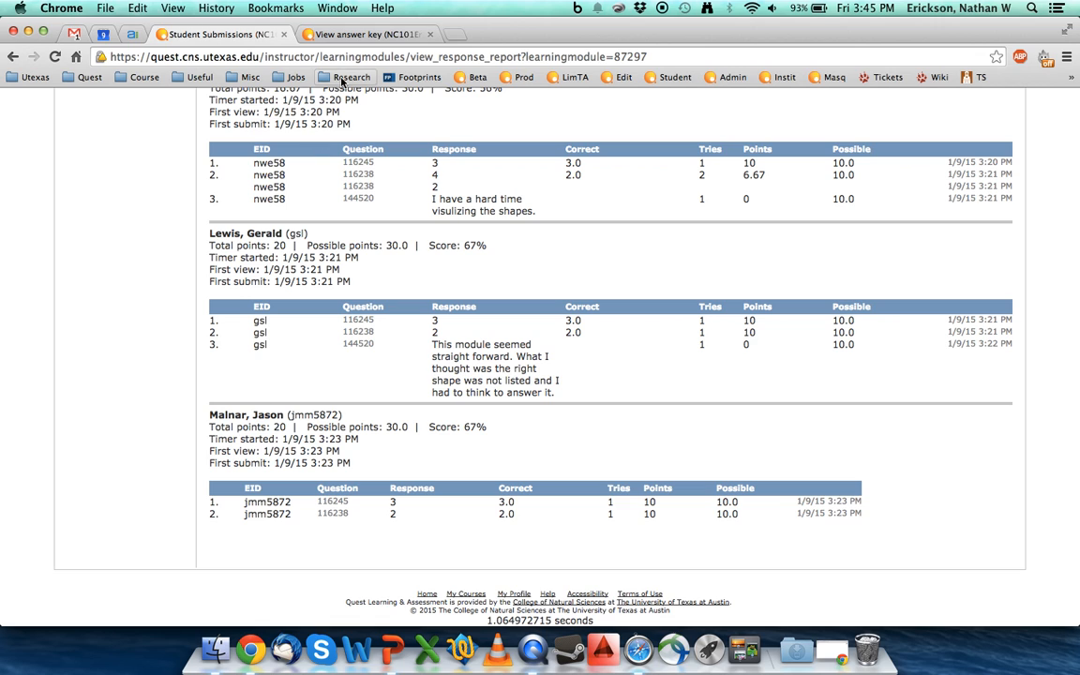
scroll(262, 161, up, 5)
scroll(262, 161, down, 5)
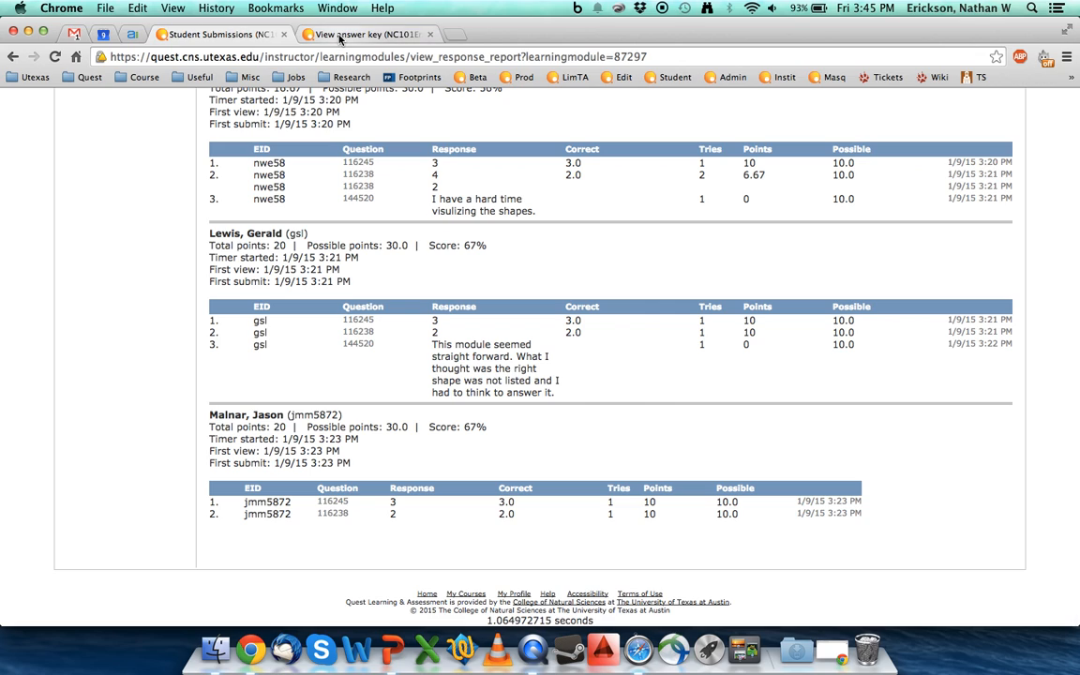
- Return to the answer key page and show the detailed class results for Learning Module 1
click(342, 35)
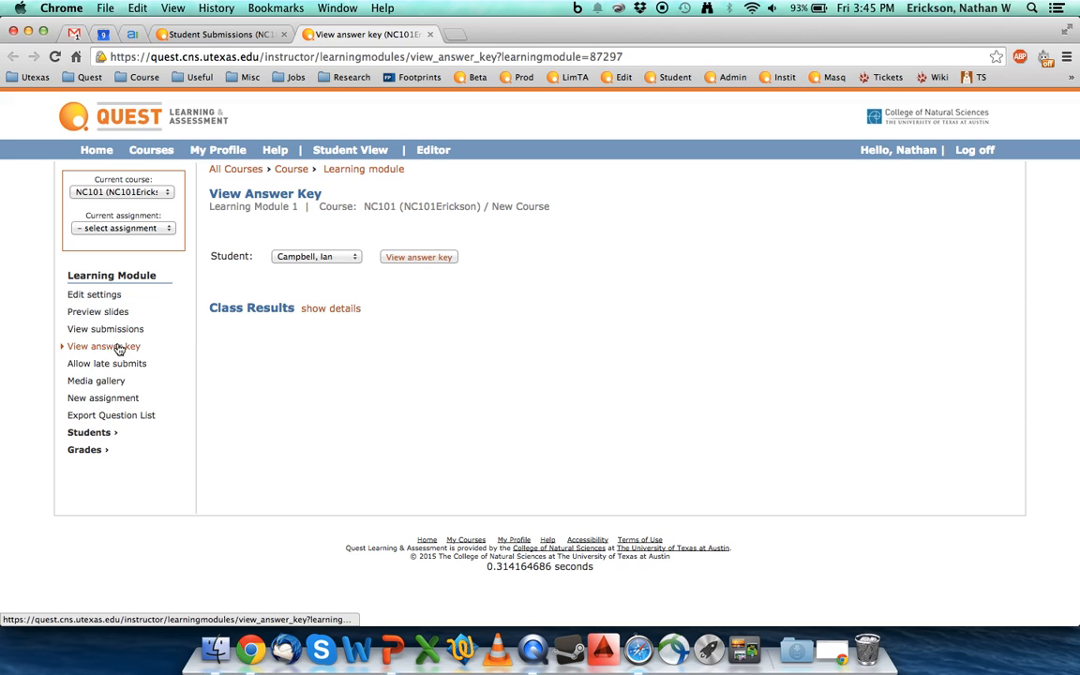
click(328, 310)
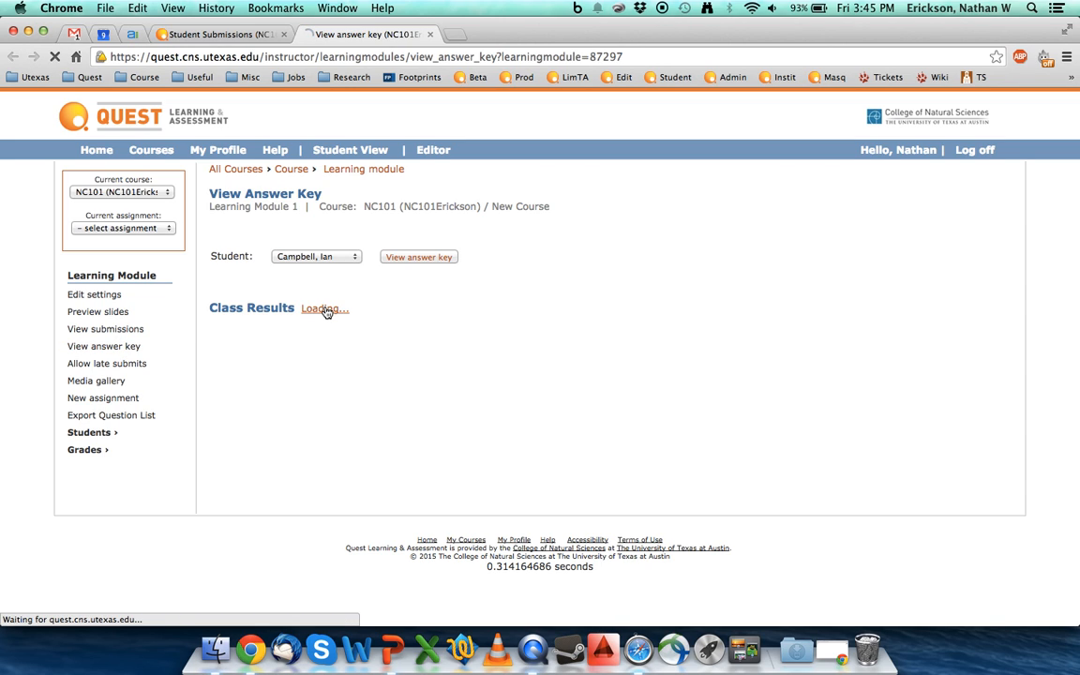
scroll(592, 348, down, 2)
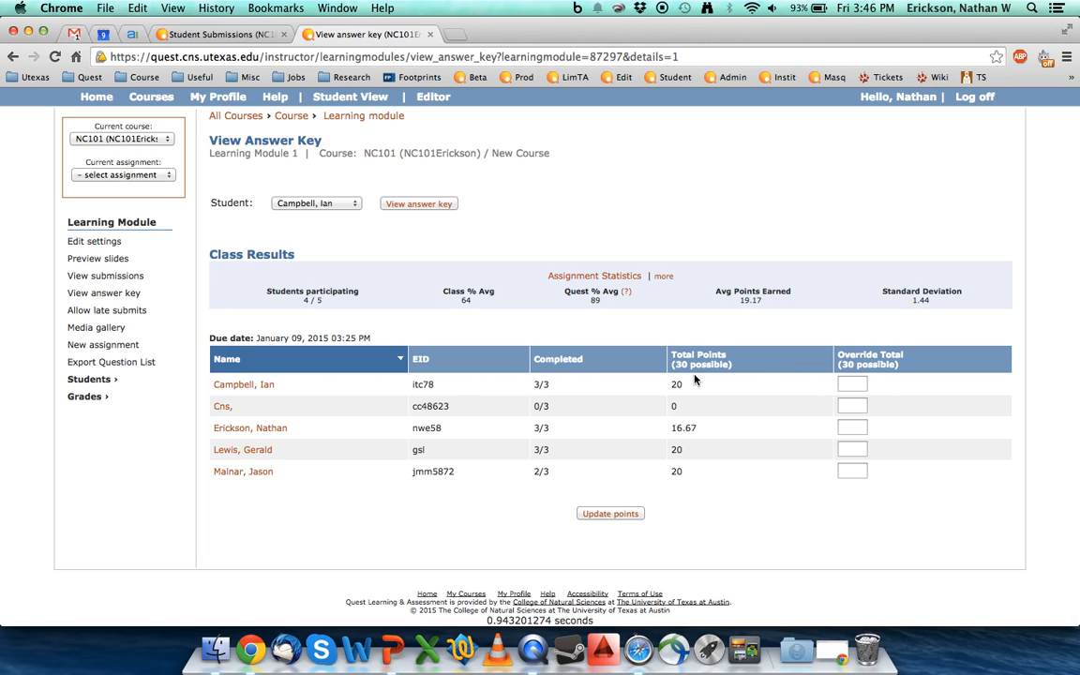
- Override the total points with 26.67 for the third listed student and 30 for the fourth, and update the points
click(851, 431)
text(26.67)
click(855, 448)
text(30)
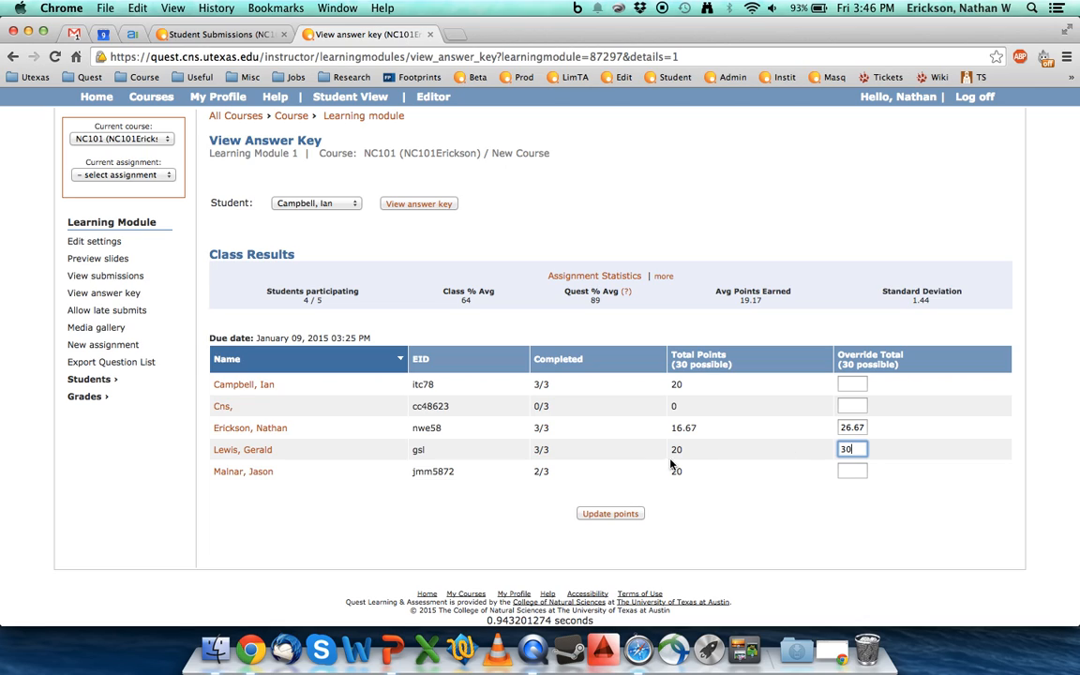
click(854, 470)
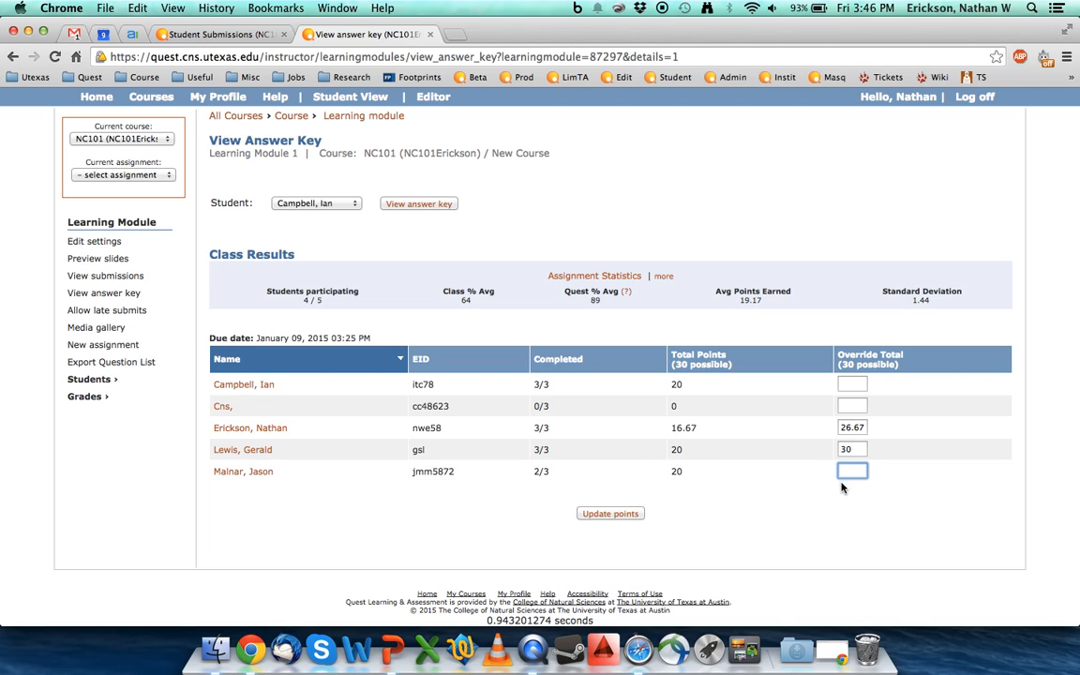
text(0)
click(958, 534)
click(621, 517)
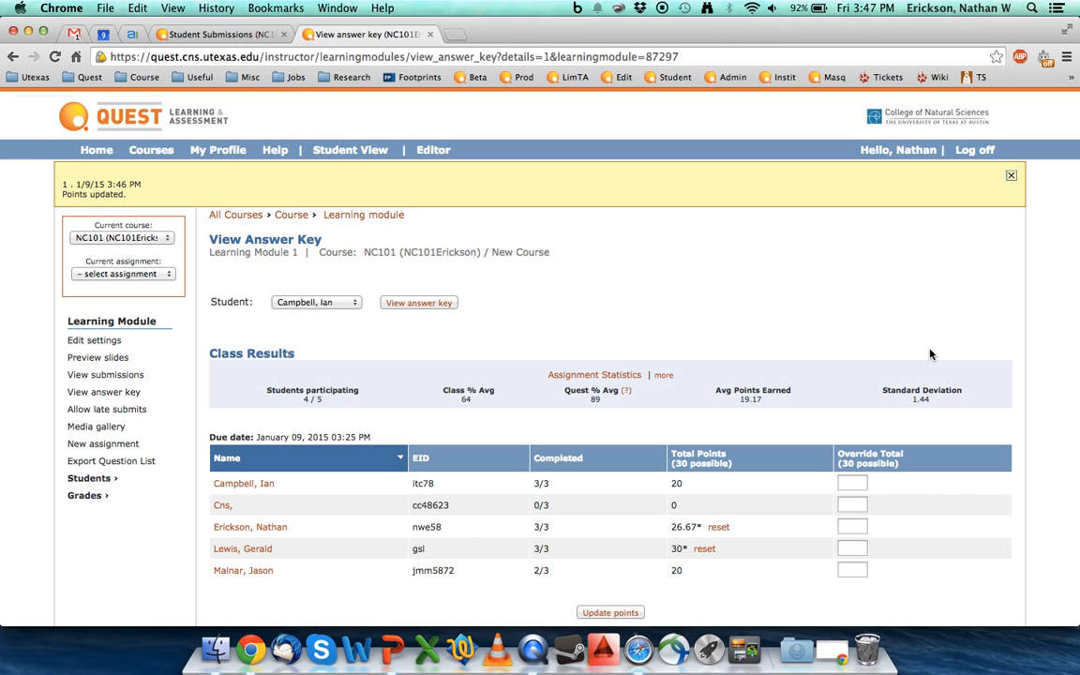
- Switch back to the submissions report and open the course's grading scheme from there
click(235, 35)
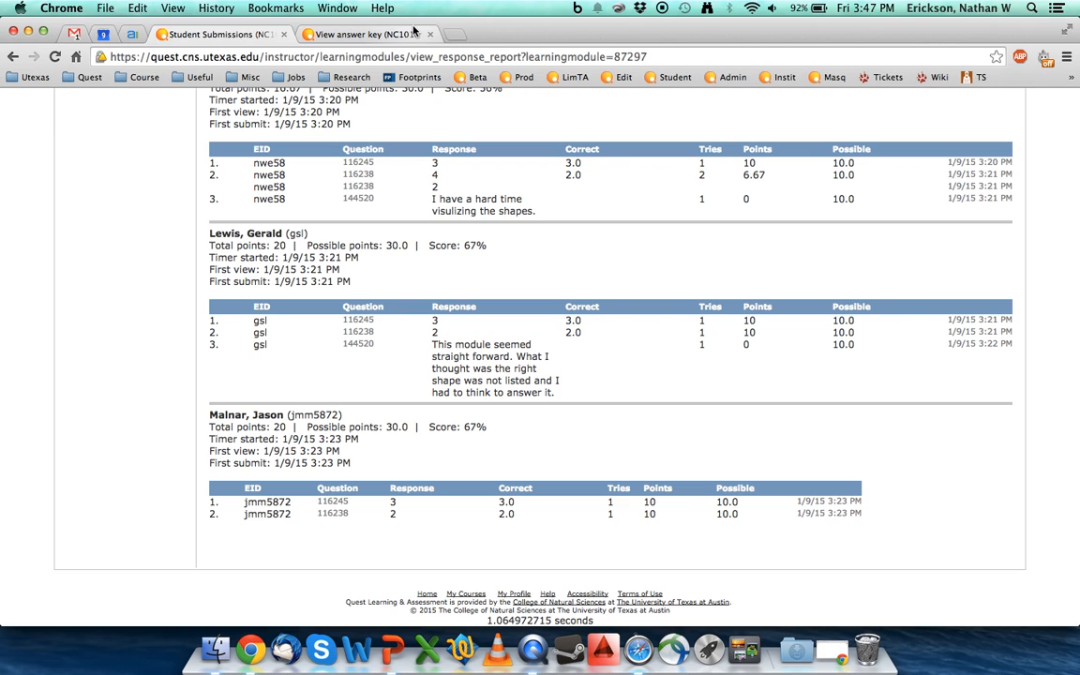
scroll(377, 197, up, 5)
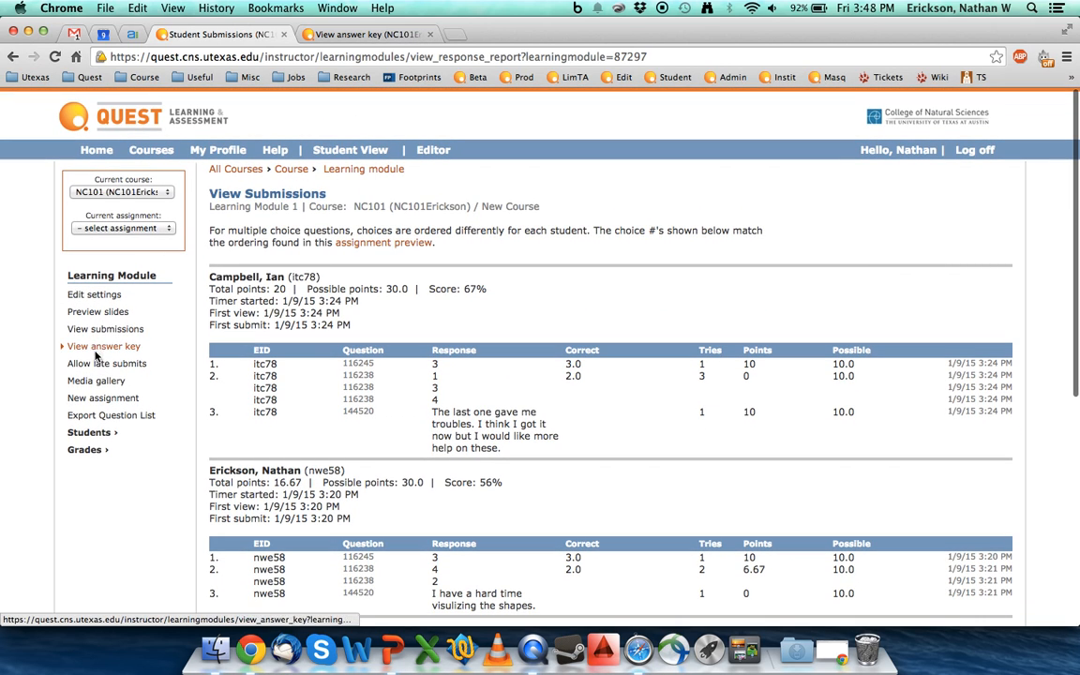
click(82, 450)
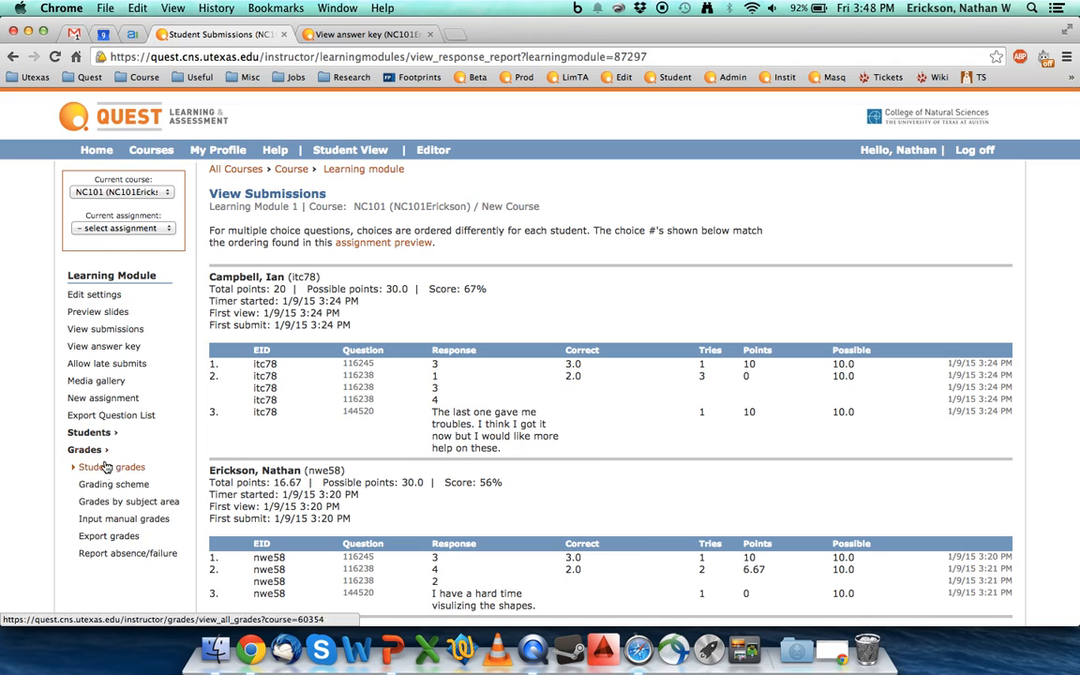
click(119, 485)
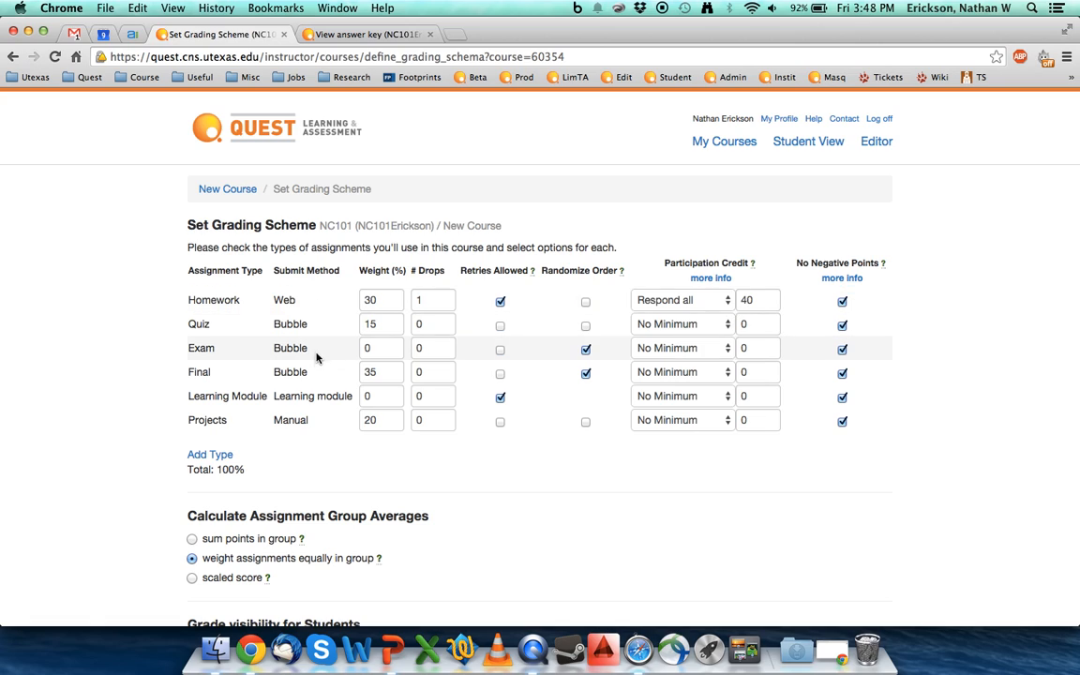
- Set the Learning Module participation credit to Respond all with a value of 25 and save the grading scheme
click(670, 403)
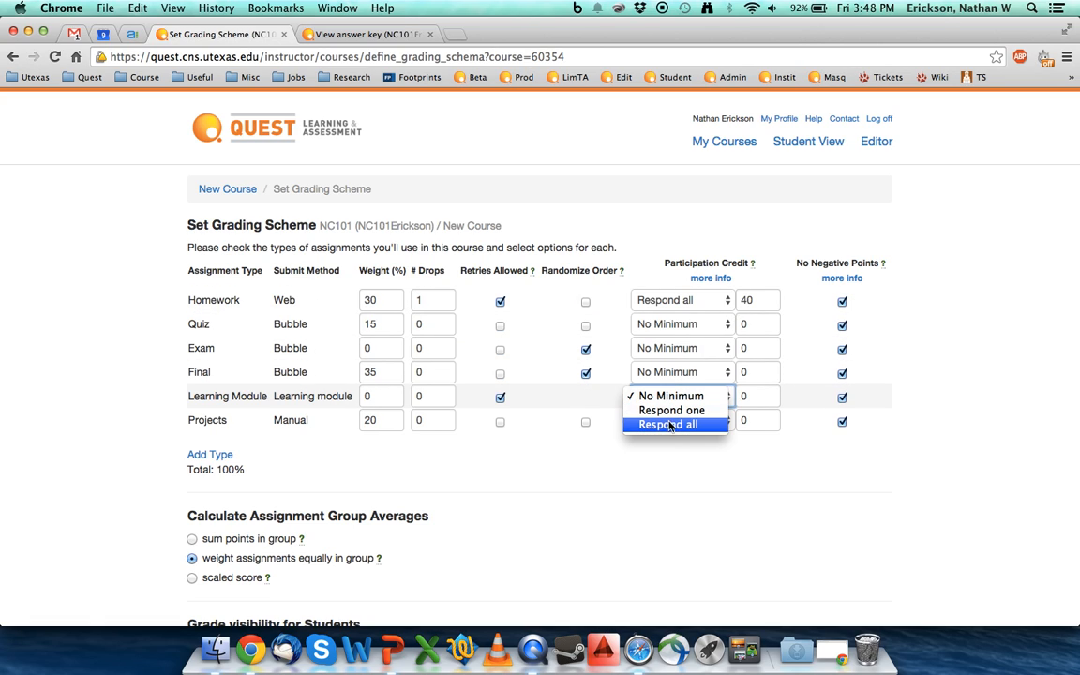
click(670, 424)
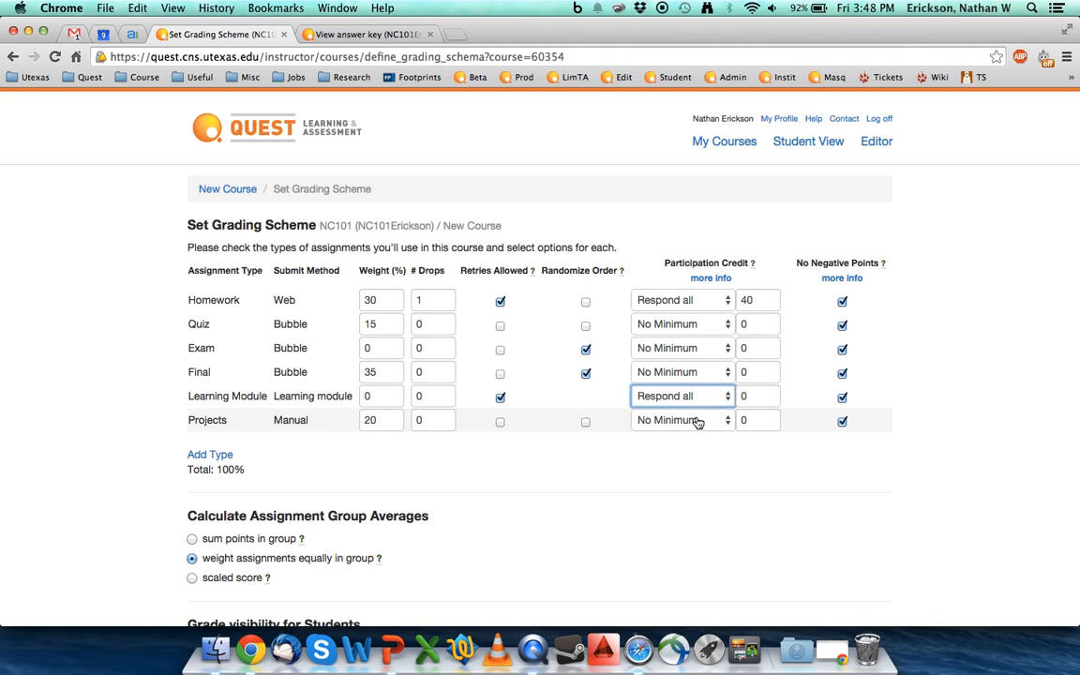
double_click(755, 396)
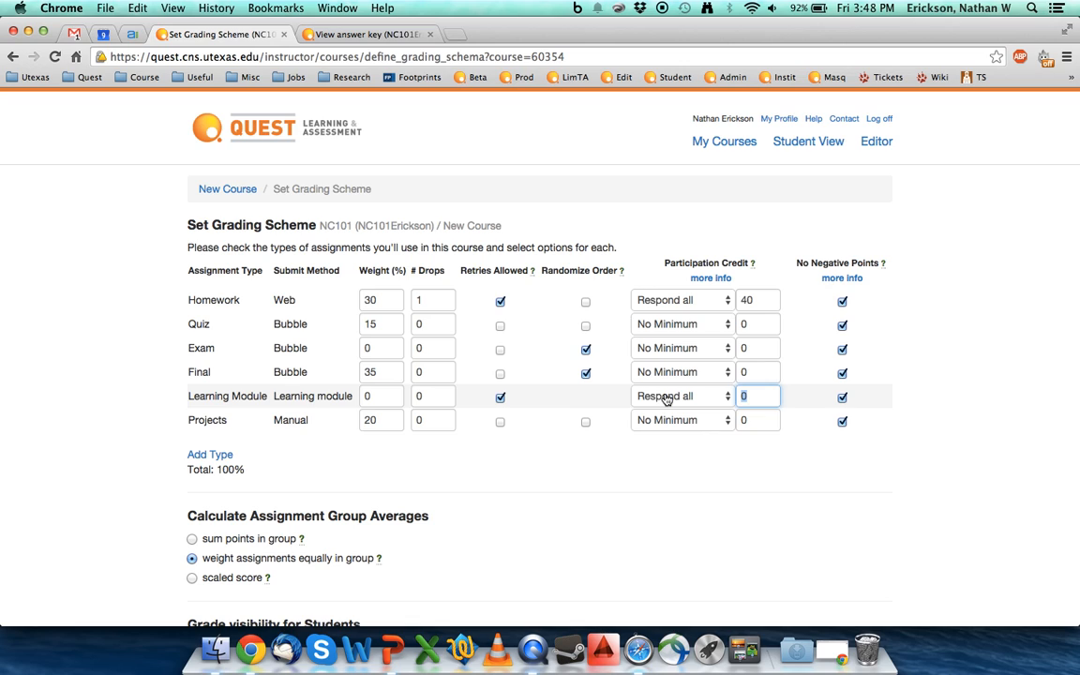
text(25)
scroll(714, 492, down, 1)
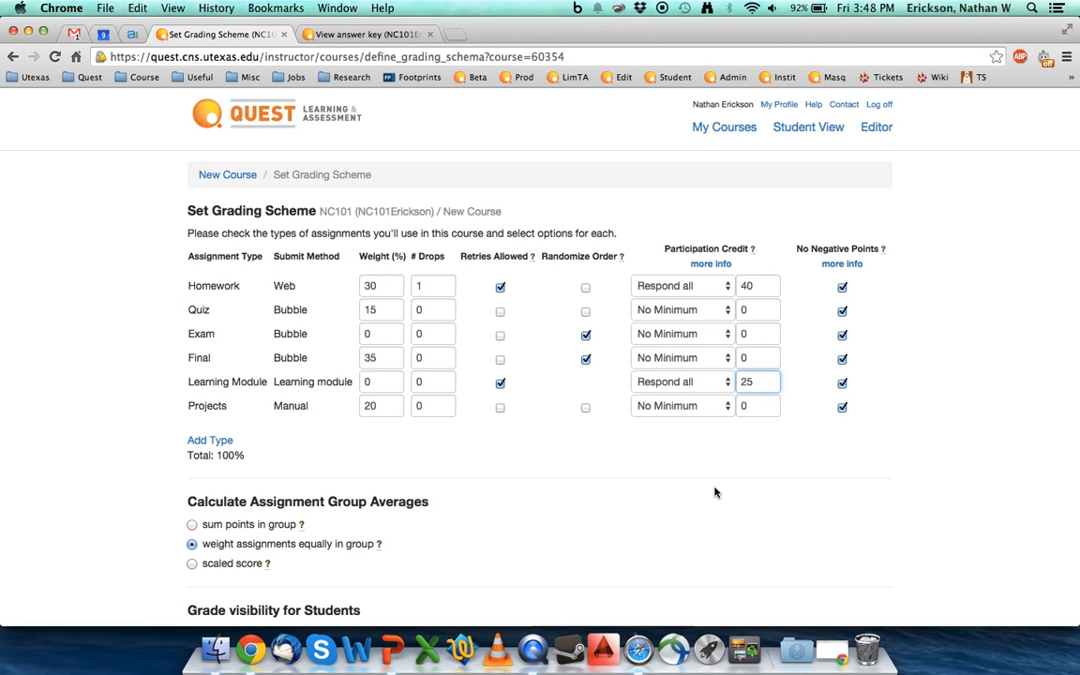
scroll(715, 492, down, 5)
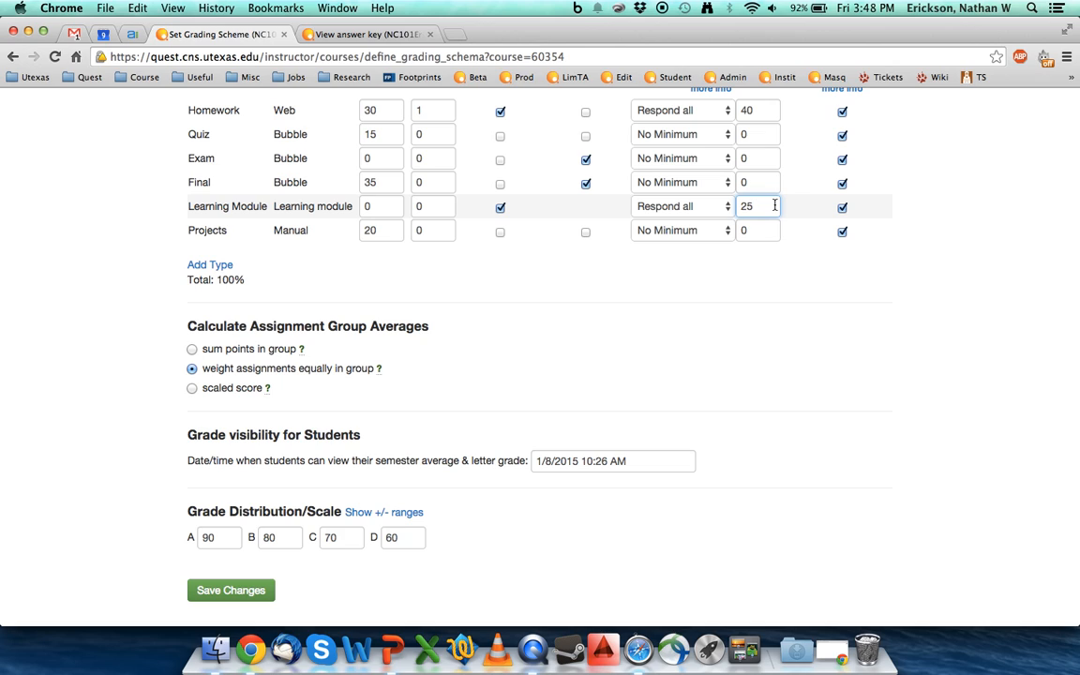
click(244, 590)
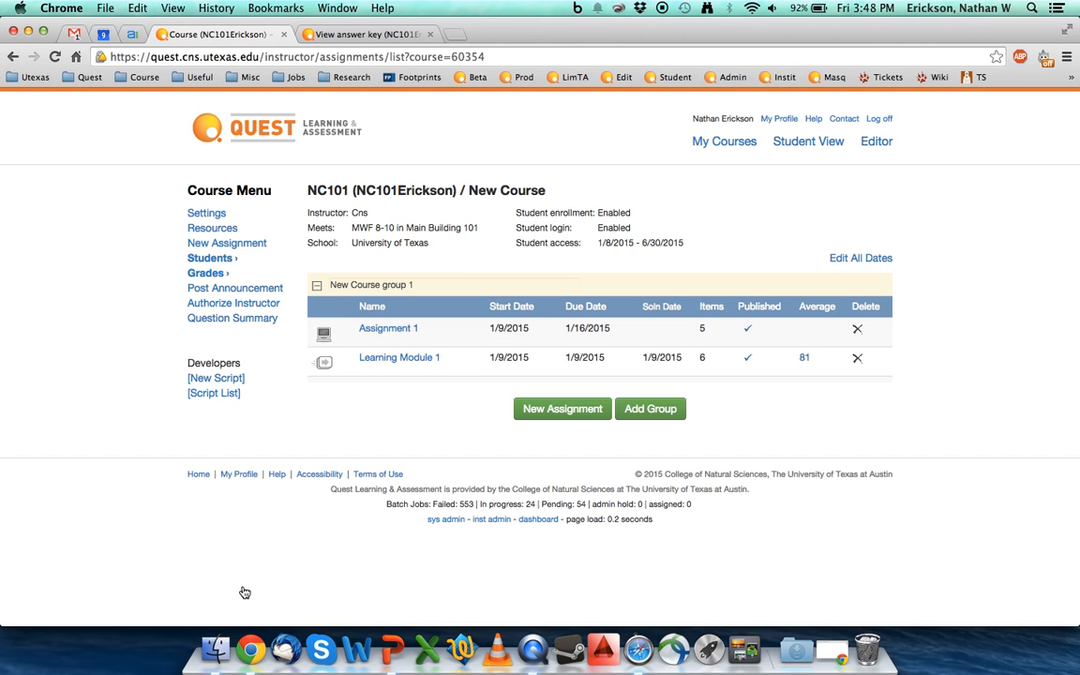
- Open Slide #5 of Learning Module 1 for editing, set its StillConfused question to 0 points, and save the slide
click(389, 362)
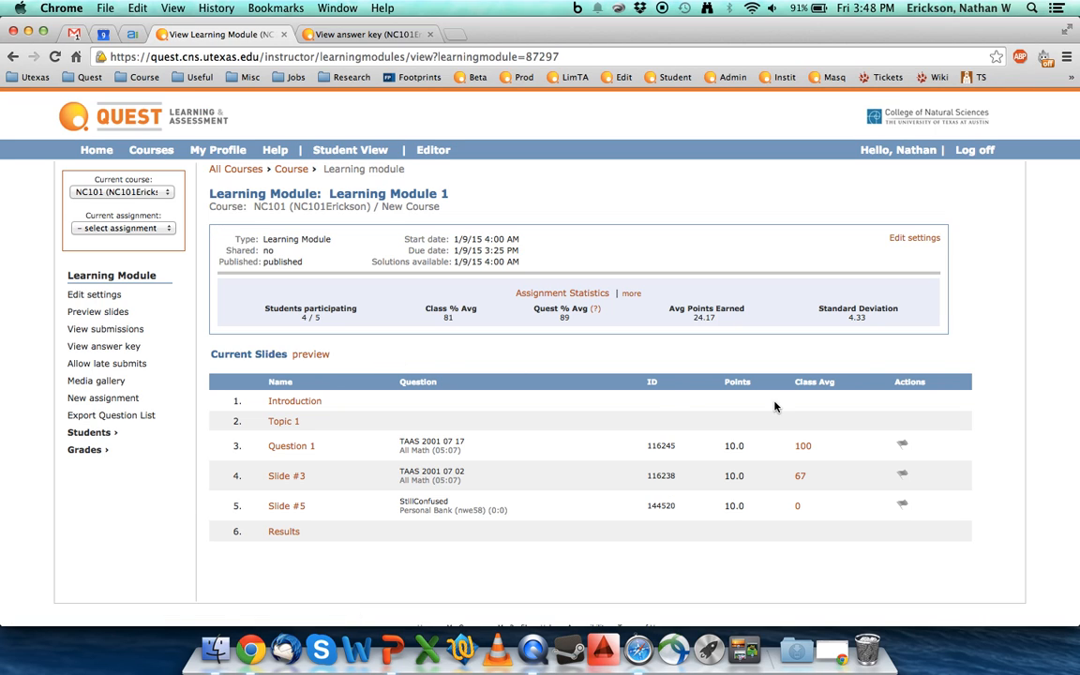
click(296, 508)
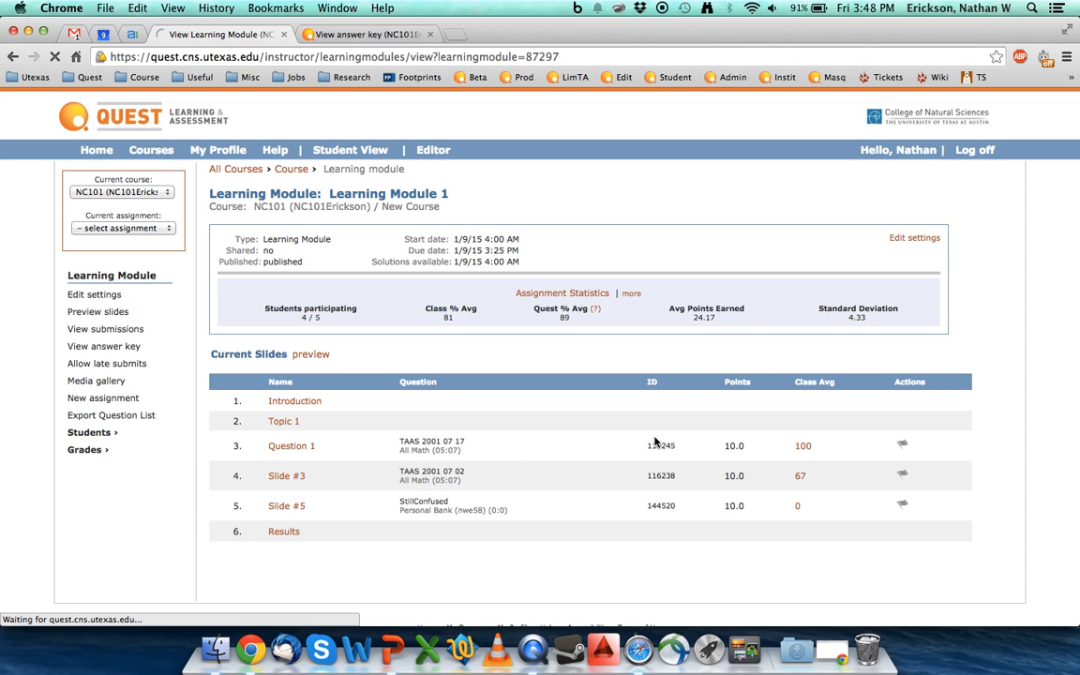
scroll(661, 379, down, 5)
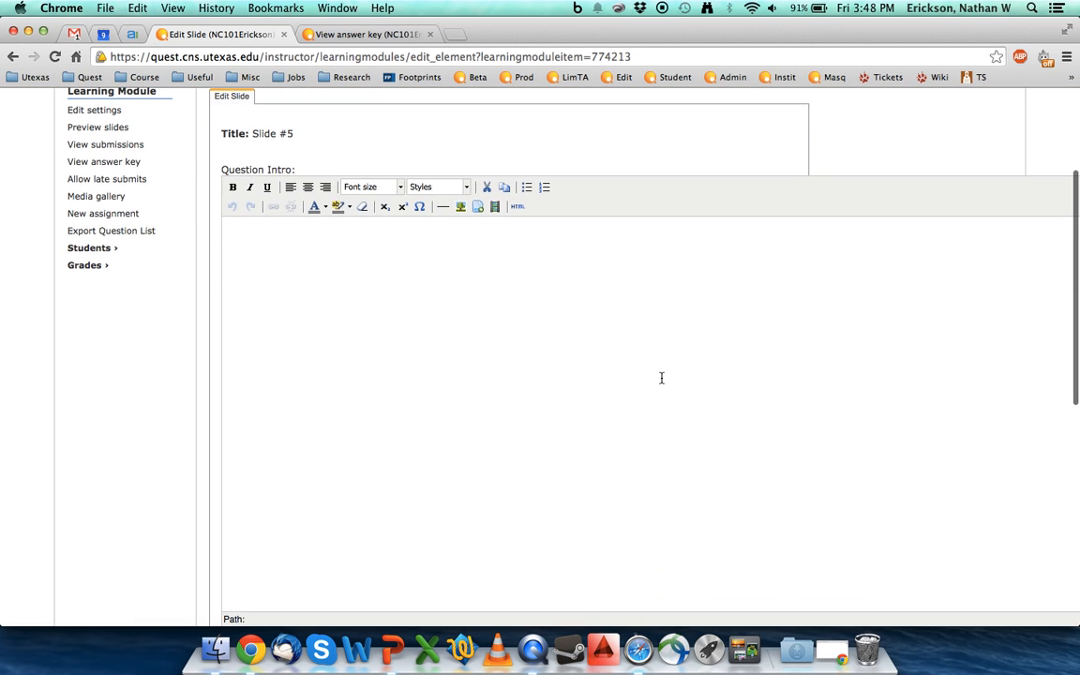
scroll(661, 378, down, 6)
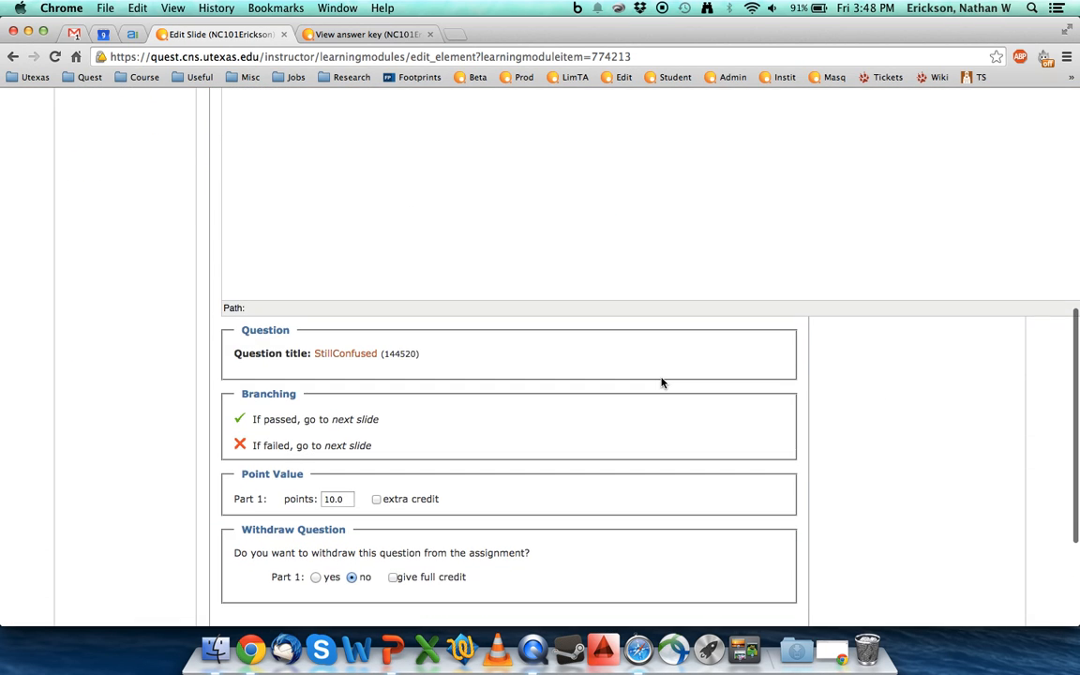
double_click(348, 423)
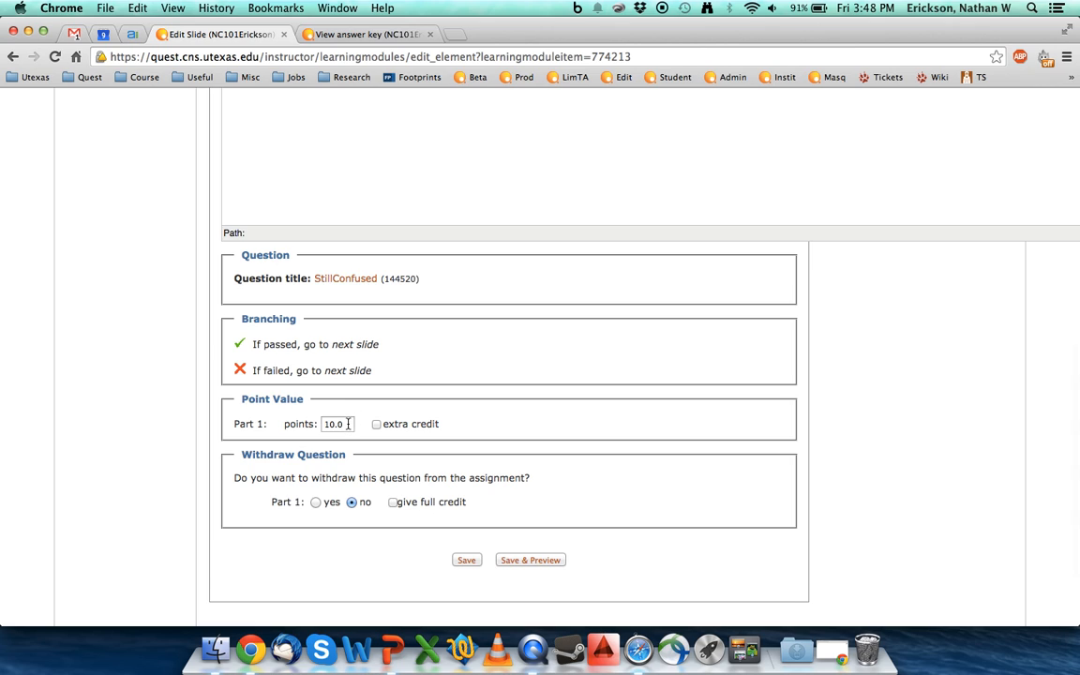
text(0)
double_click(339, 425)
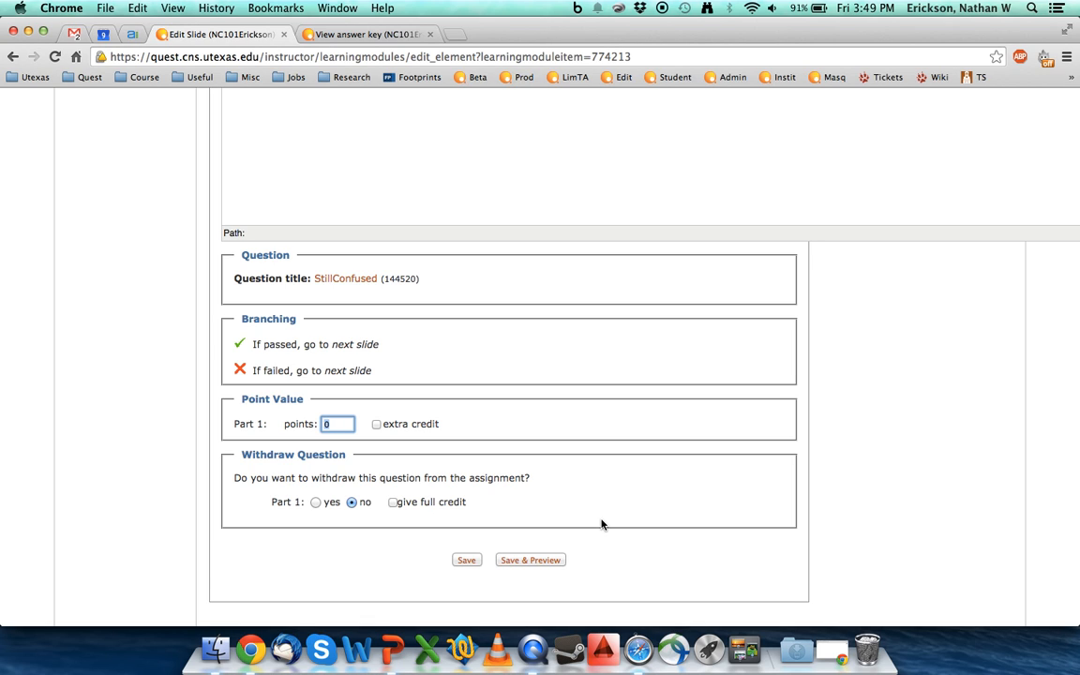
click(465, 562)
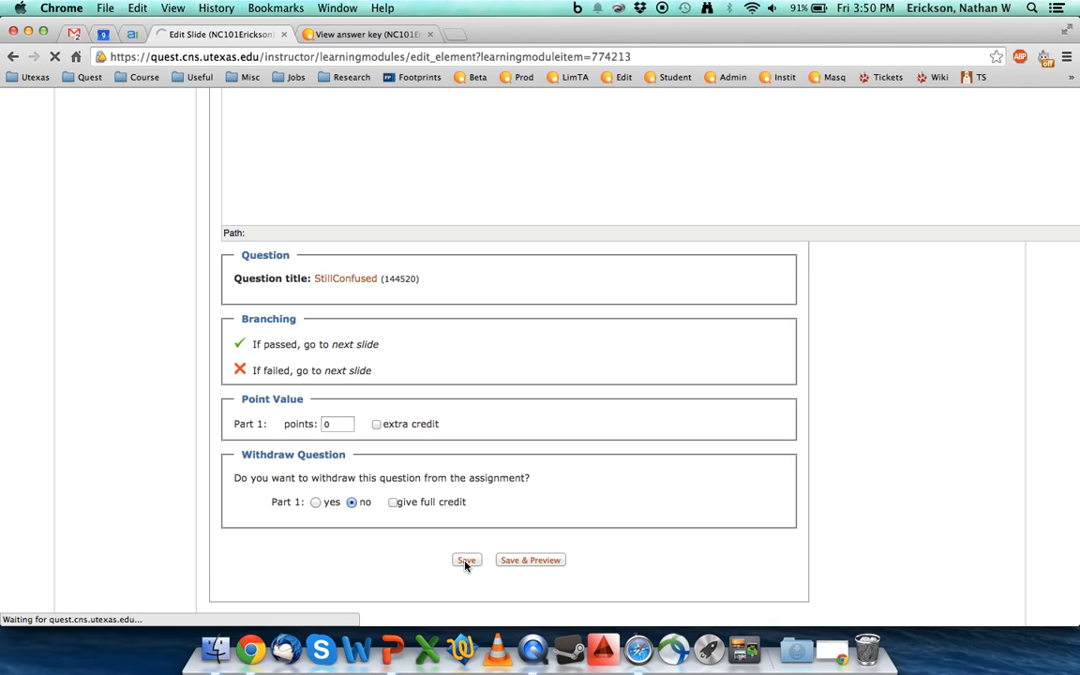